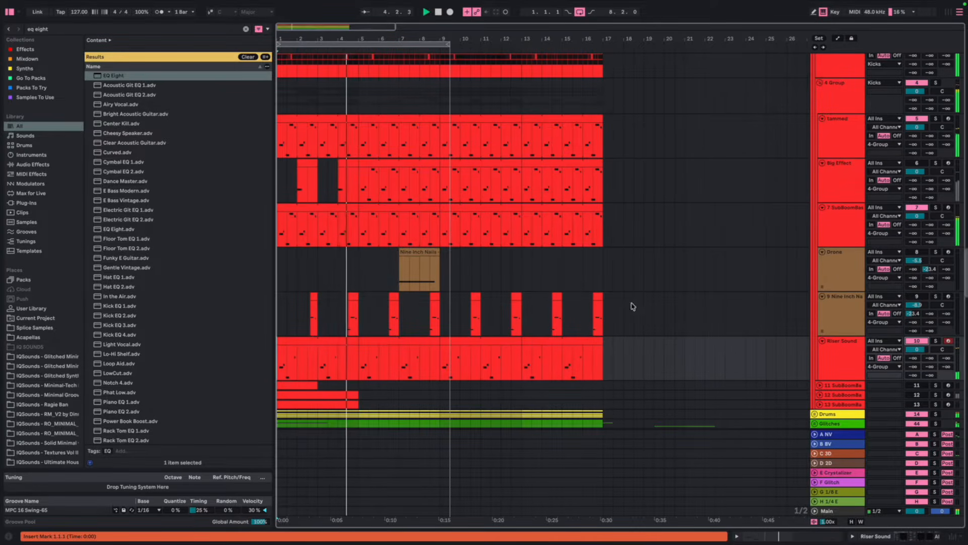
Step: Audition the soloed Drone track with its EQ Eight bypassed, and re-enable the EQ
scroll(565, 291, up, 1)
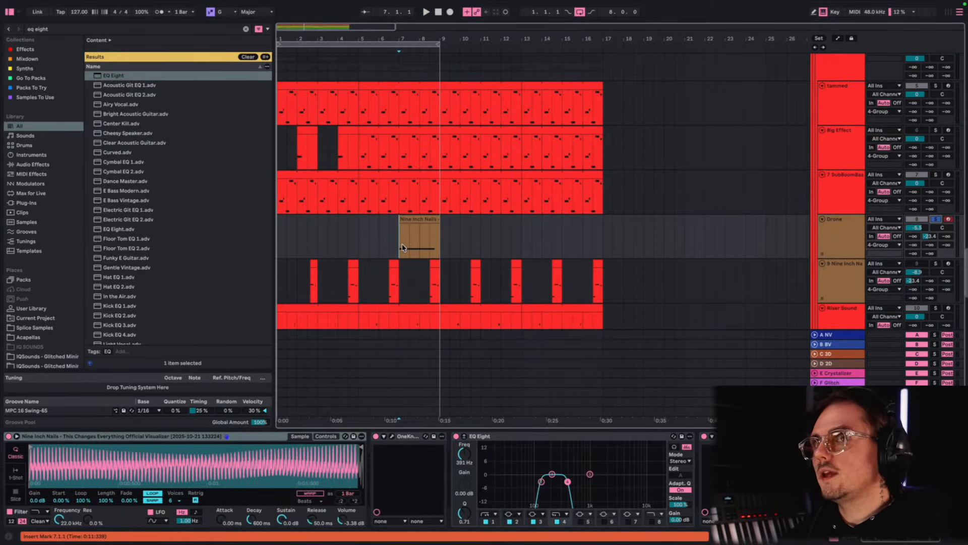
key(space)
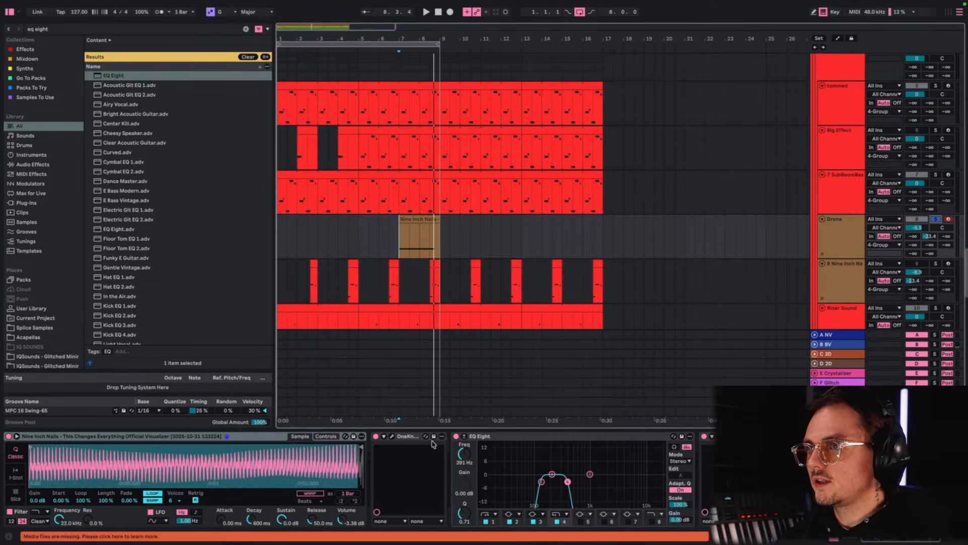
click(456, 436)
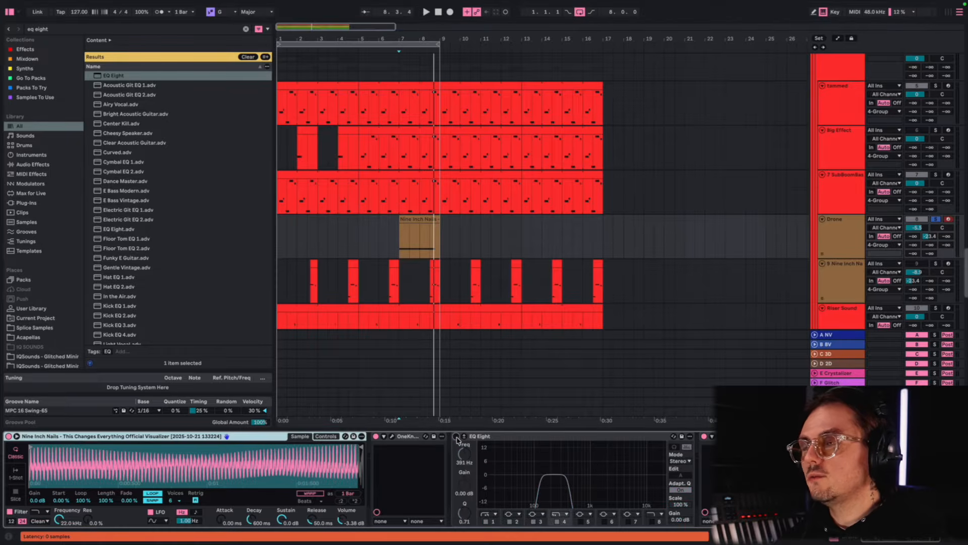
key(space)
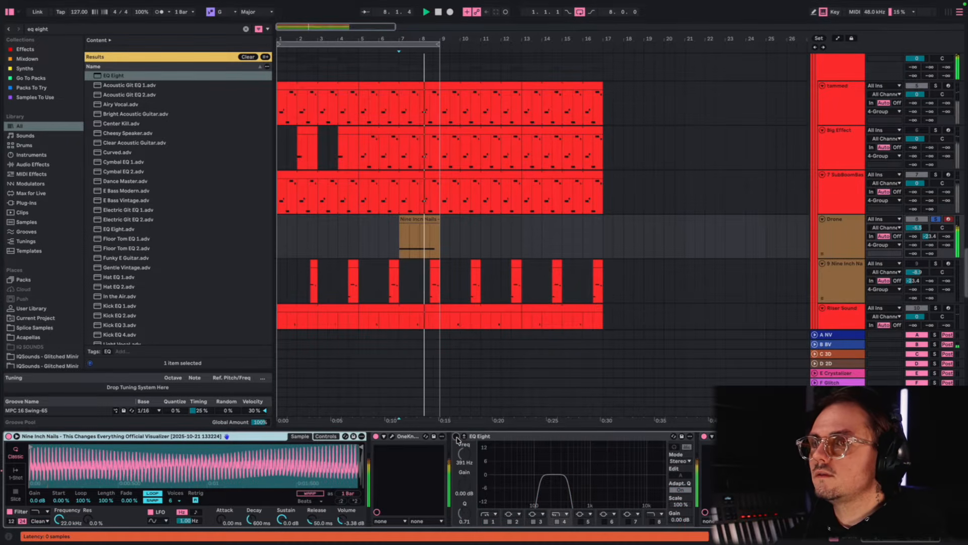
click(456, 436)
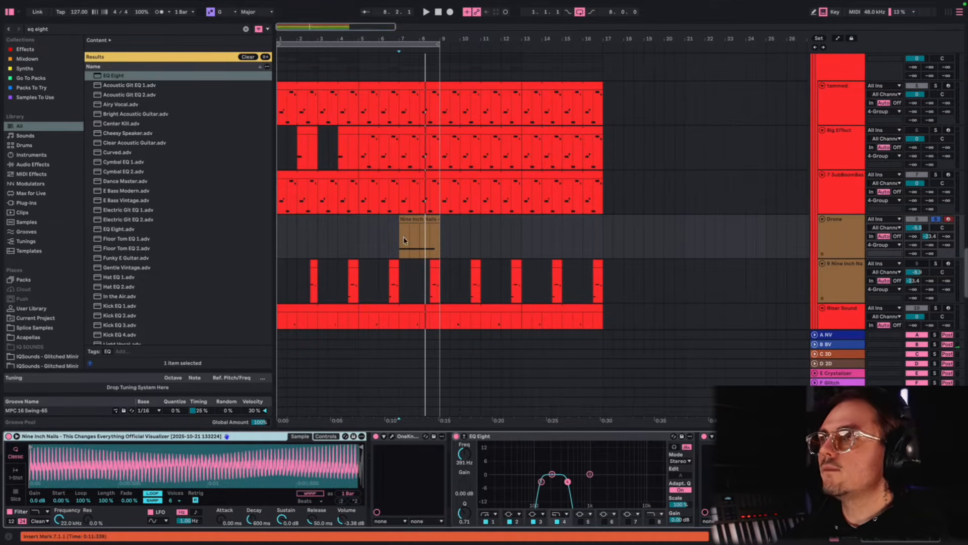
Step: Bounce the Nine Inch Nails clip on the Drone track to a new audio track
click(424, 219)
key(super+b)
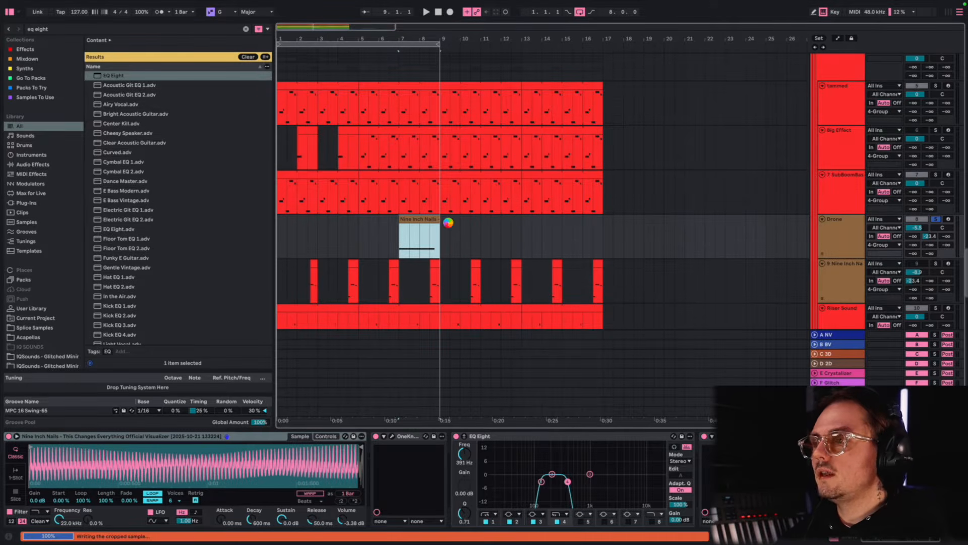
scroll(378, 236, up, 5)
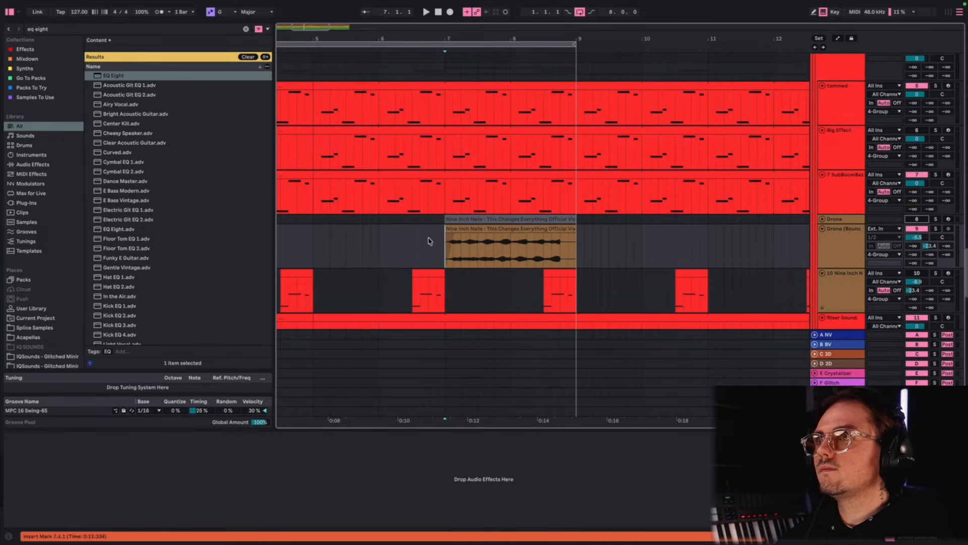
Step: Play the bounced Drone audio together with the other tracks, starting shortly before bar 7
click(428, 241)
key(space)
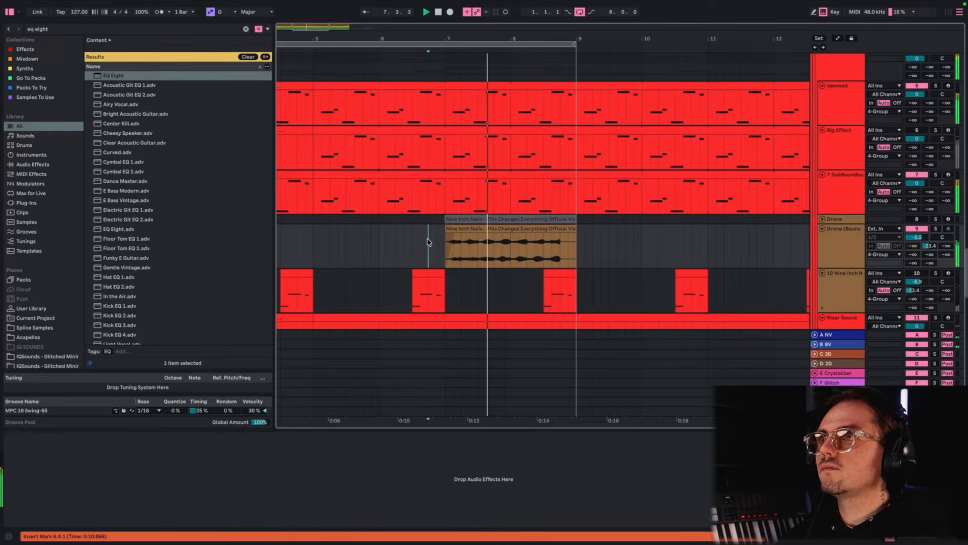
scroll(428, 240, down, 1)
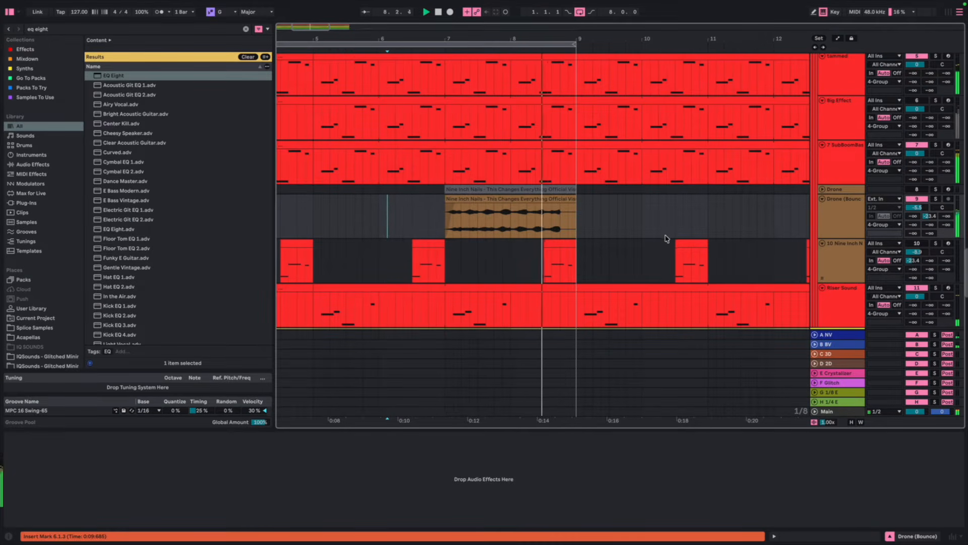
key(space)
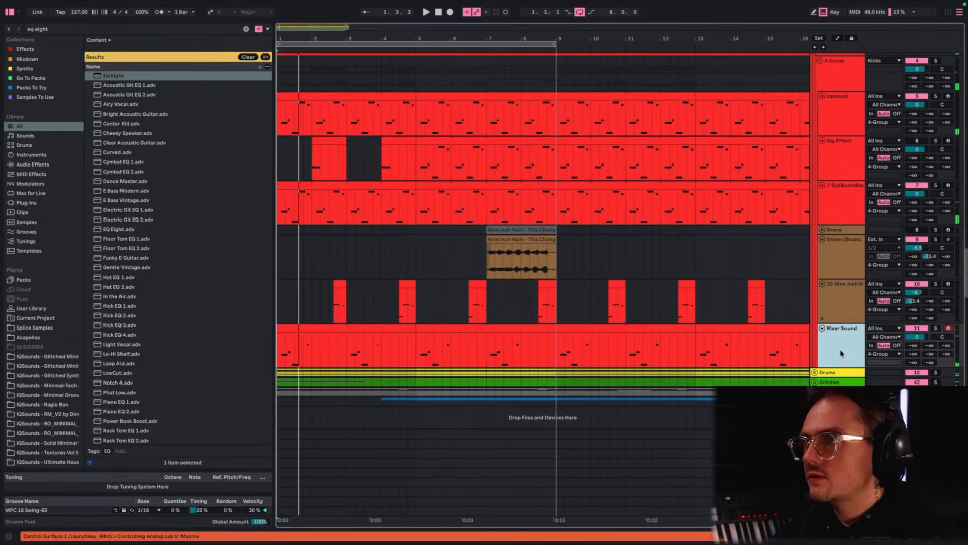
Step: Duplicate the Riser Sound track and audition the copy in solo, ending with solo switched off
key(ctrl+d)
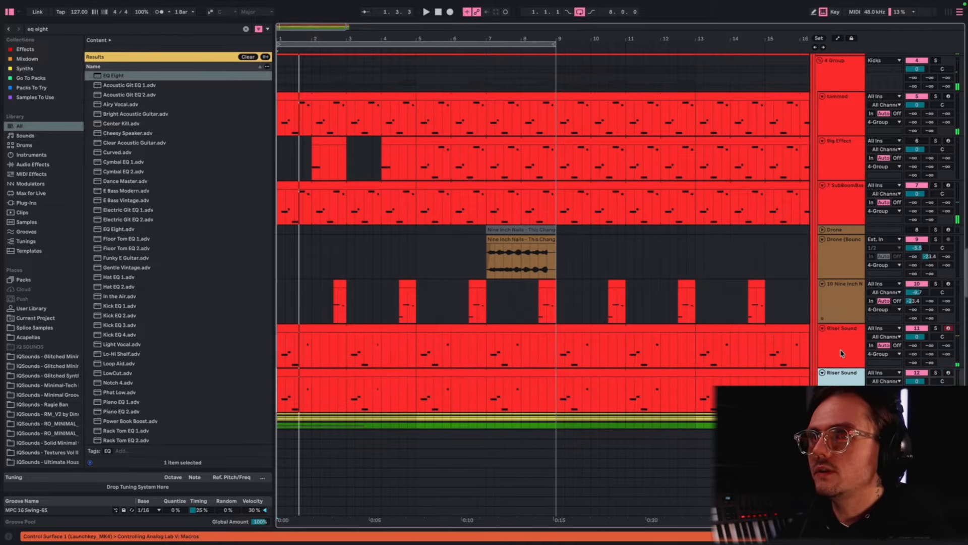
click(936, 373)
key(space)
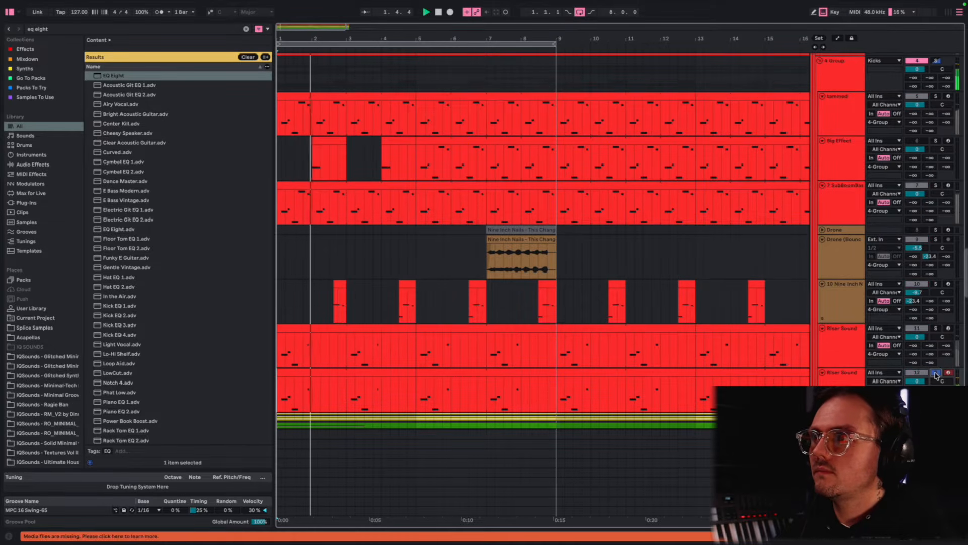
click(935, 373)
Step: Trim the first clip on the duplicate Riser Sound track so it starts at bar 2
scroll(288, 398, up, 5)
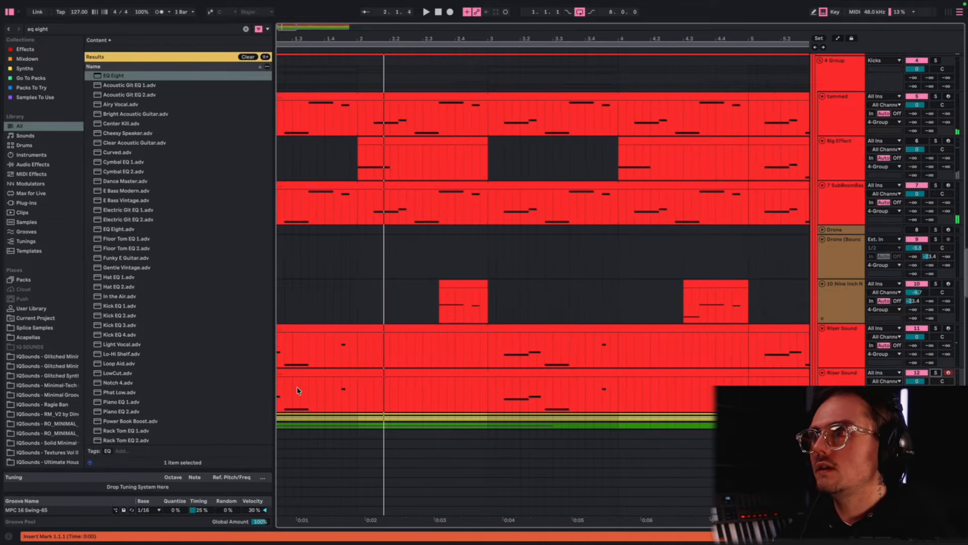
drag(404, 389, 537, 386)
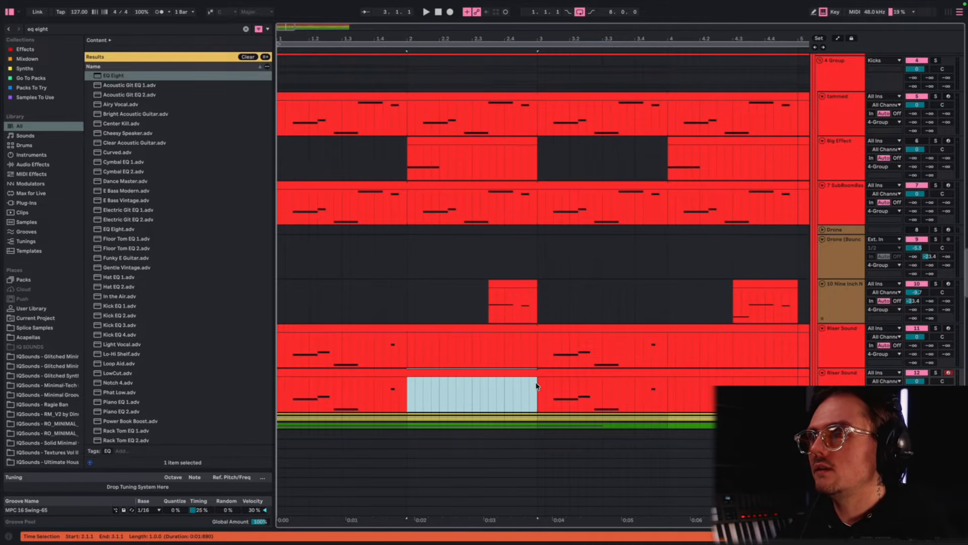
click(286, 381)
click(285, 373)
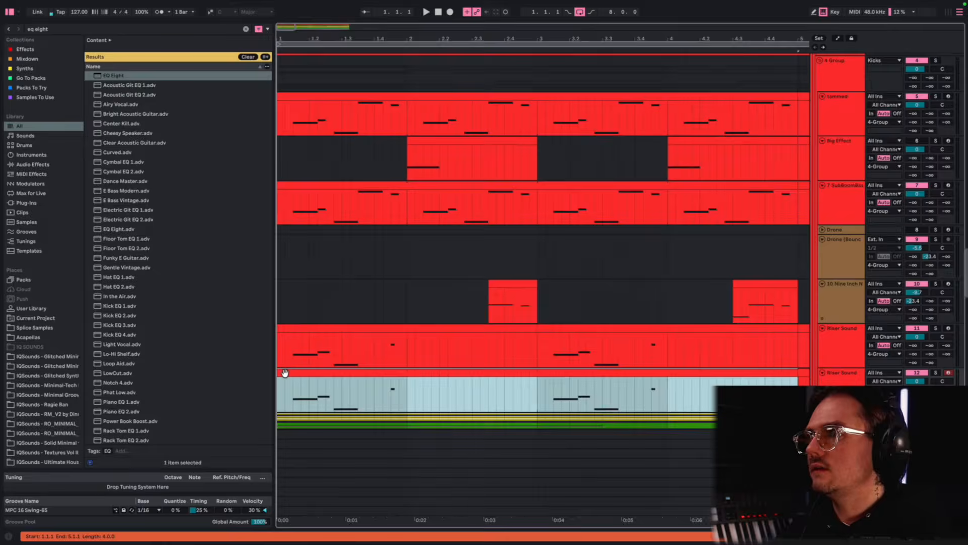
drag(280, 373, 407, 374)
Step: Copy bar 2 of the SubBoomBass track's MIDI into bar 2 of the duplicate Riser Sound track
click(407, 214)
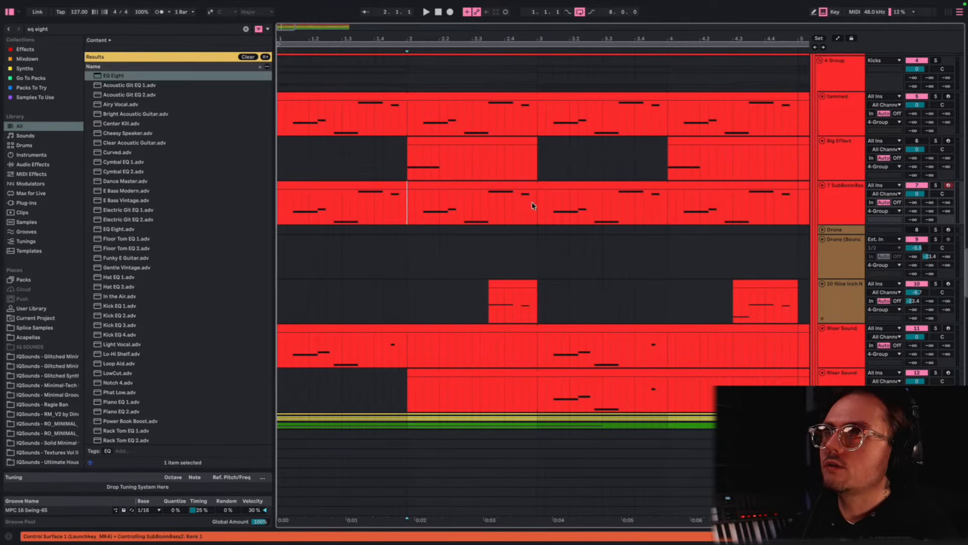
click(511, 187)
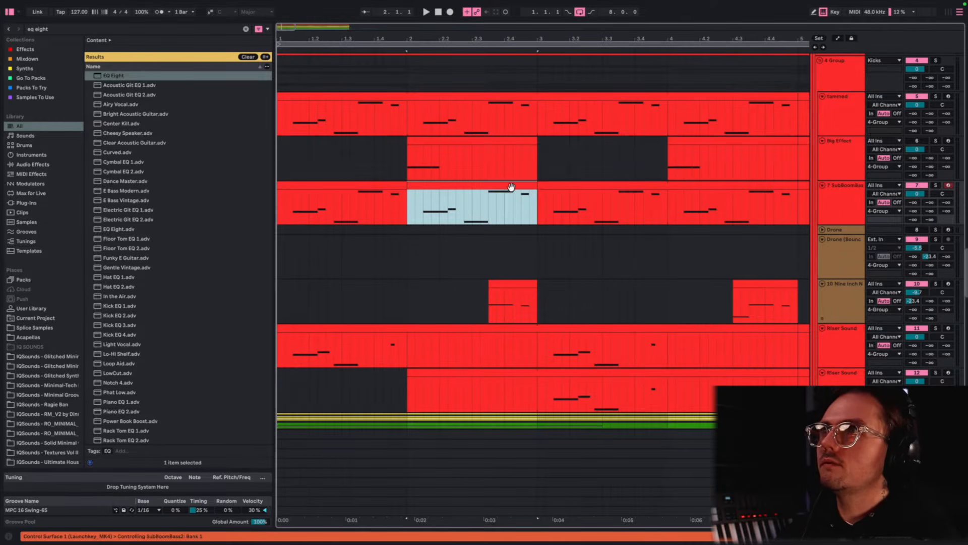
click(413, 395)
key(super+v)
Step: Clear the duplicate Riser Sound track from bar 3 and repeat its first two bars up to bar 9
scroll(393, 381, down, 5)
click(376, 370)
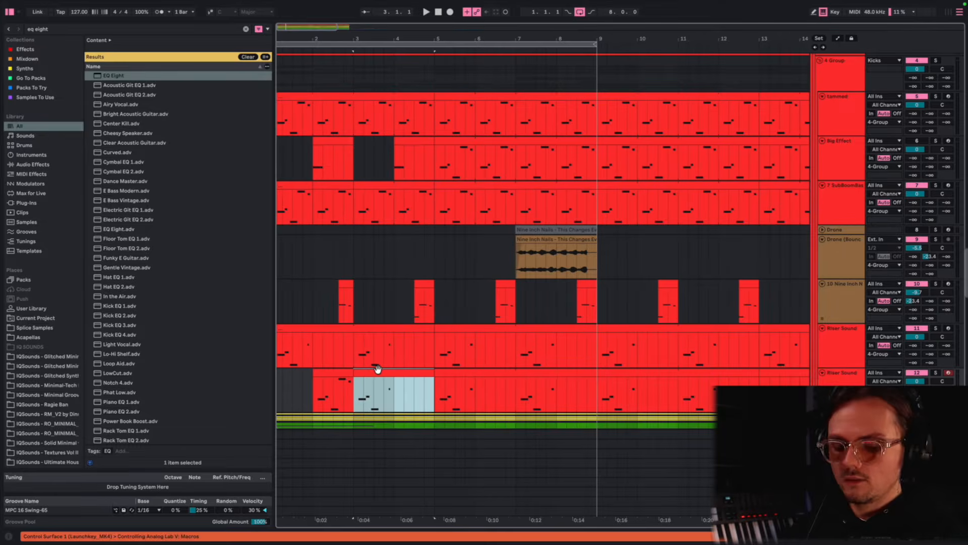
drag(393, 387, 278, 390)
key(super+d)
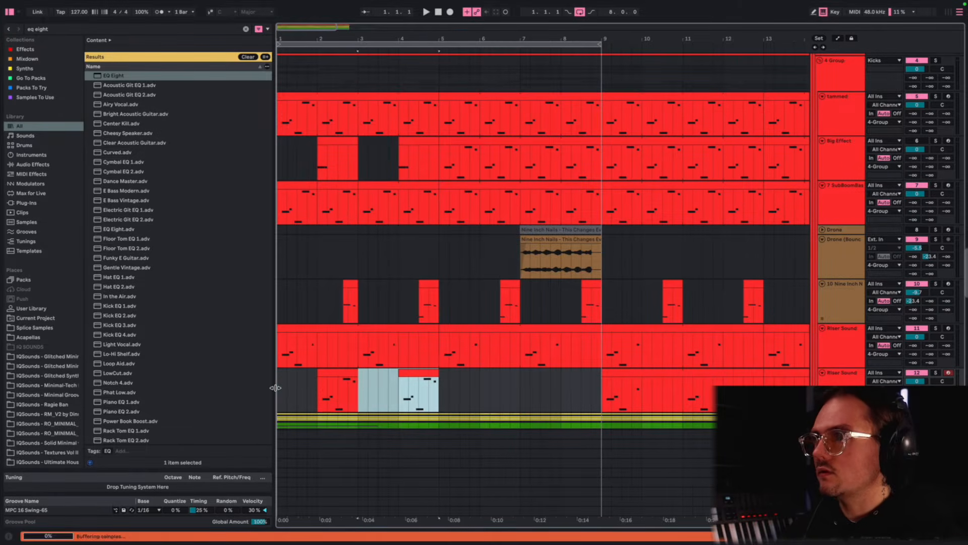
key(super+d)
key(super+d)
Step: Bypass RC-20 and the Align Delay on the duplicate Riser Sound track and load Analog Lab V's 2 OSC Bass preset
key(shift+Tab)
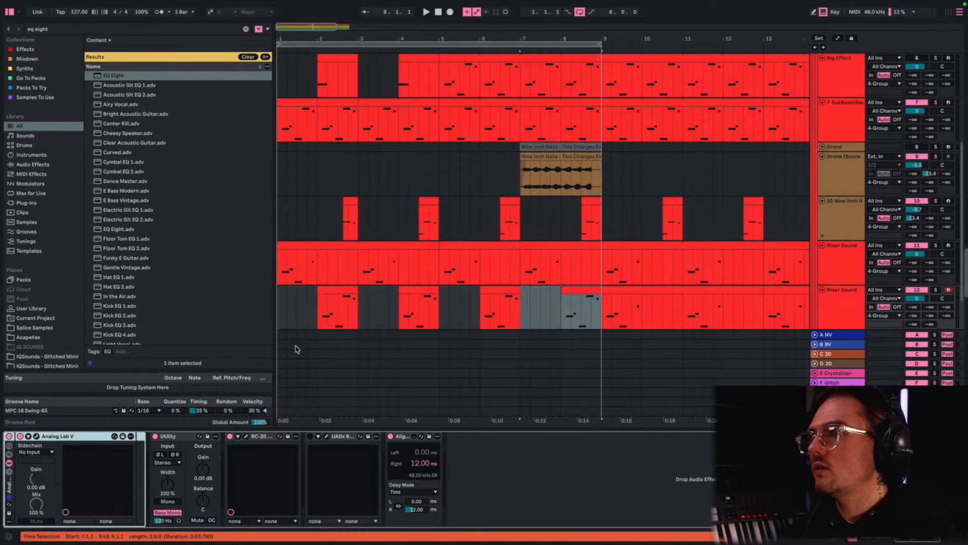
click(317, 298)
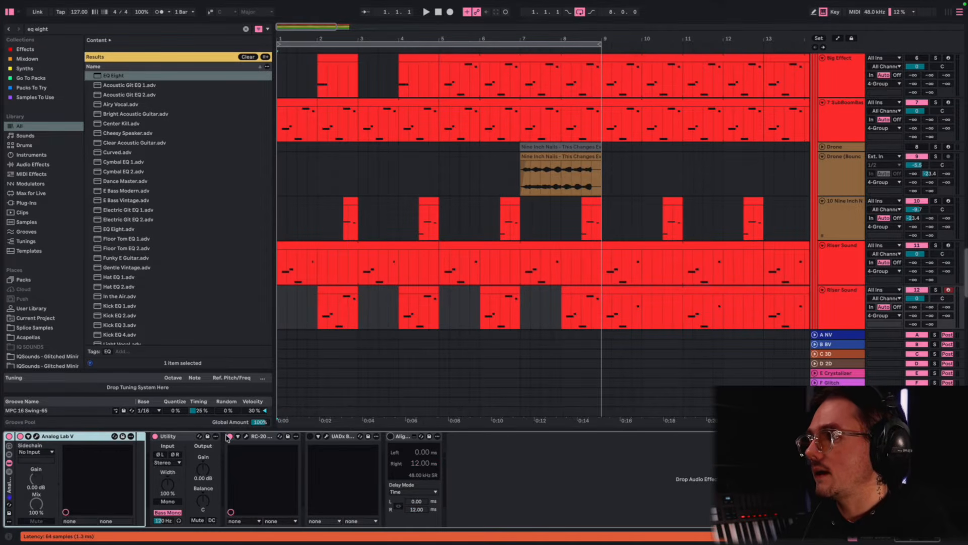
click(36, 437)
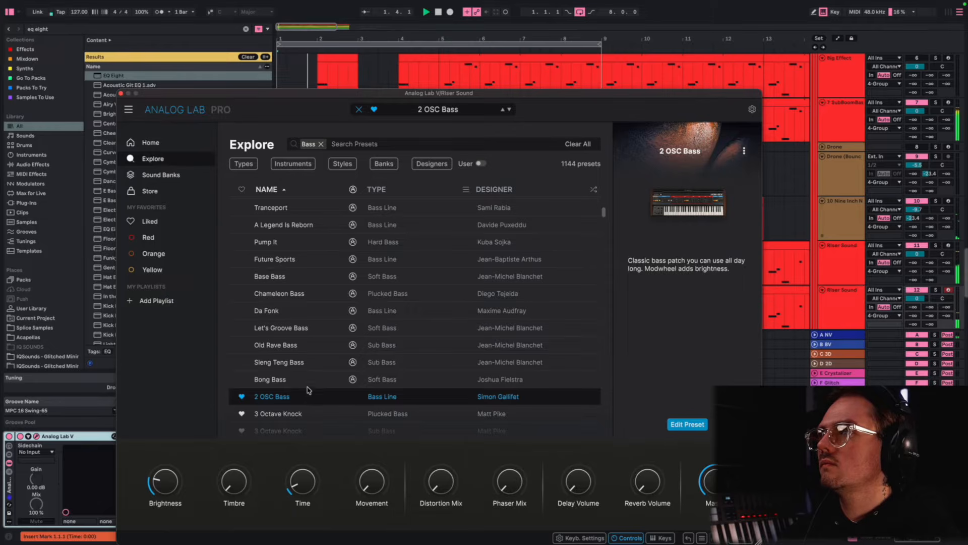
click(292, 409)
scroll(291, 408, down, 2)
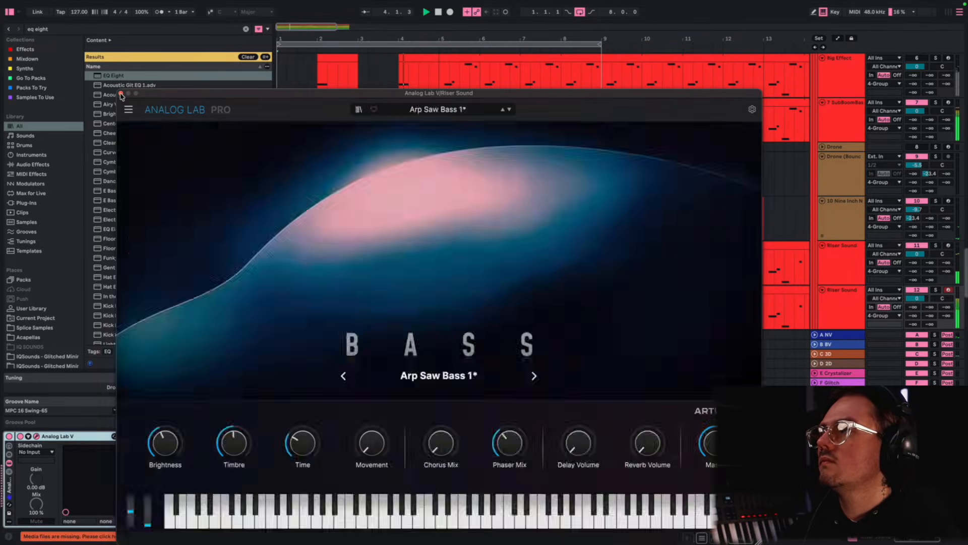
click(121, 93)
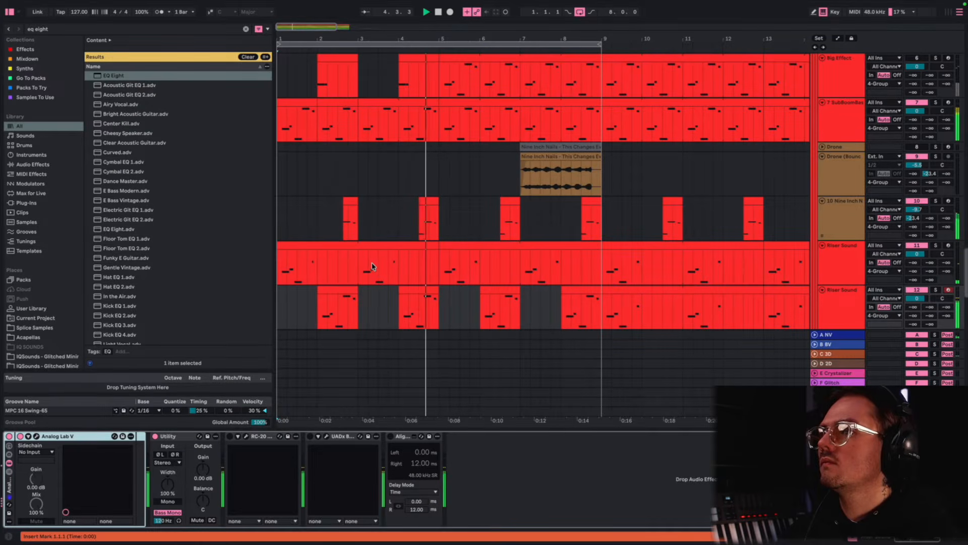
key(space)
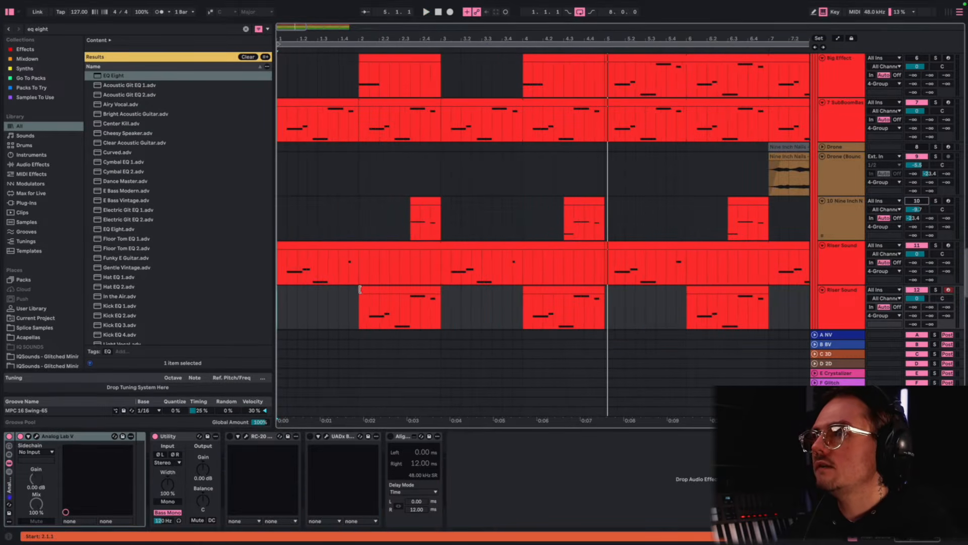
Step: Trim the duplicate Riser Sound track's first clip to start at 2.3.3, lengthen its remaining notes and play it
drag(360, 289, 411, 289)
double_click(422, 289)
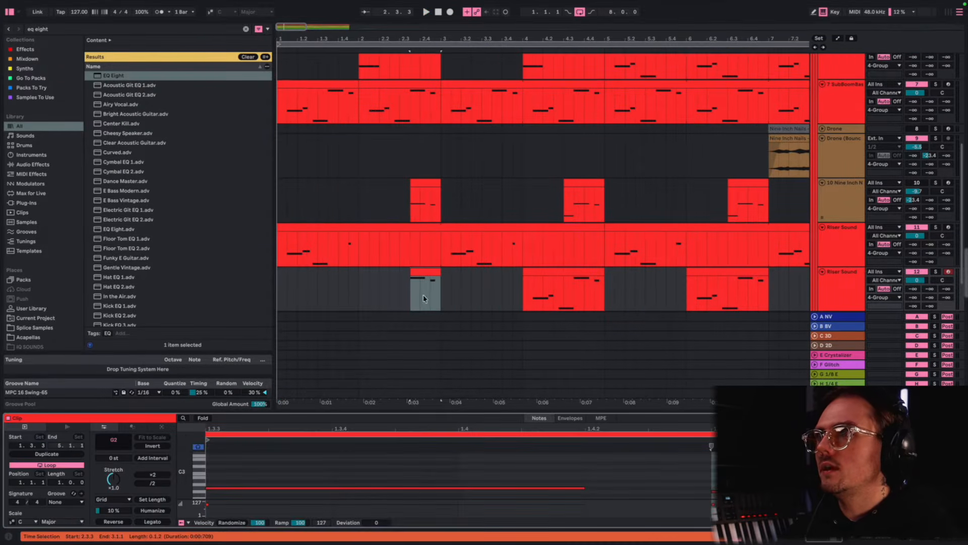
drag(467, 481, 478, 518)
key(shift+Right)
key(shift+Right)
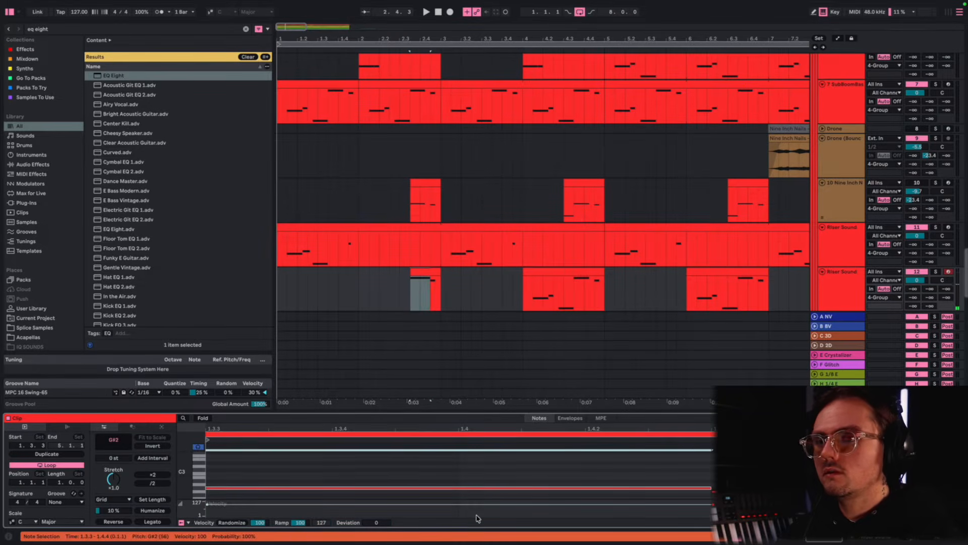
click(746, 492)
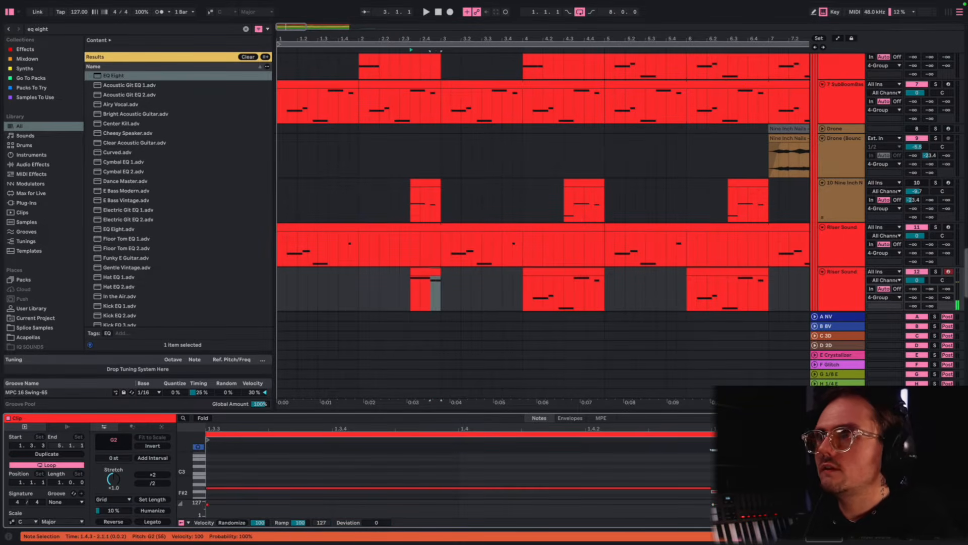
click(399, 295)
key(space)
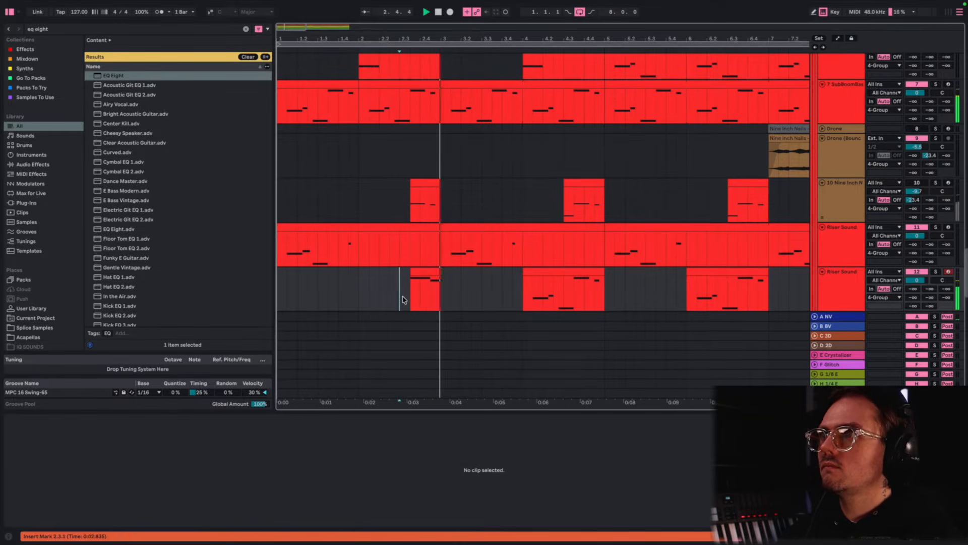
key(minus)
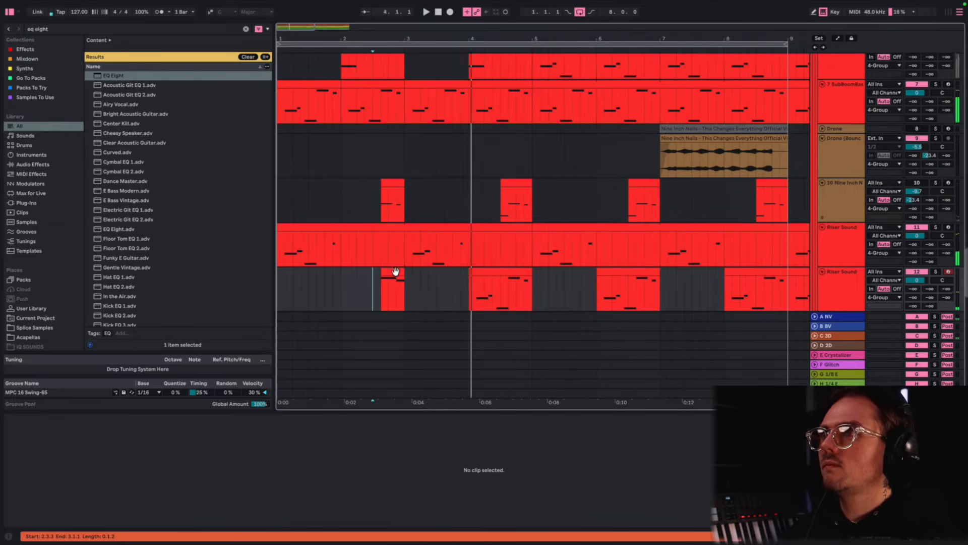
Step: Transpose all notes in the trimmed Riser Sound clip down one octave and play the result
double_click(394, 272)
key(space)
click(369, 452)
key(super+a)
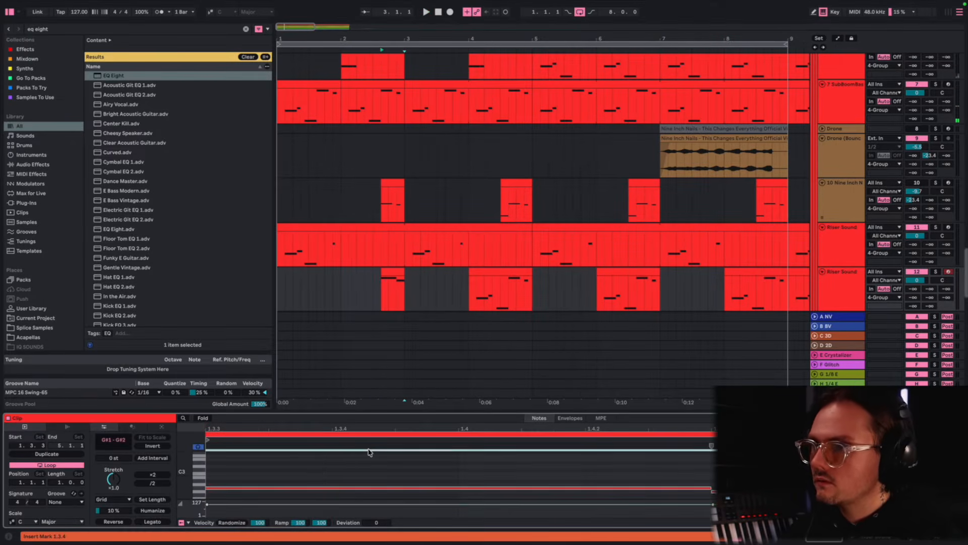
key(shift+Down)
key(space)
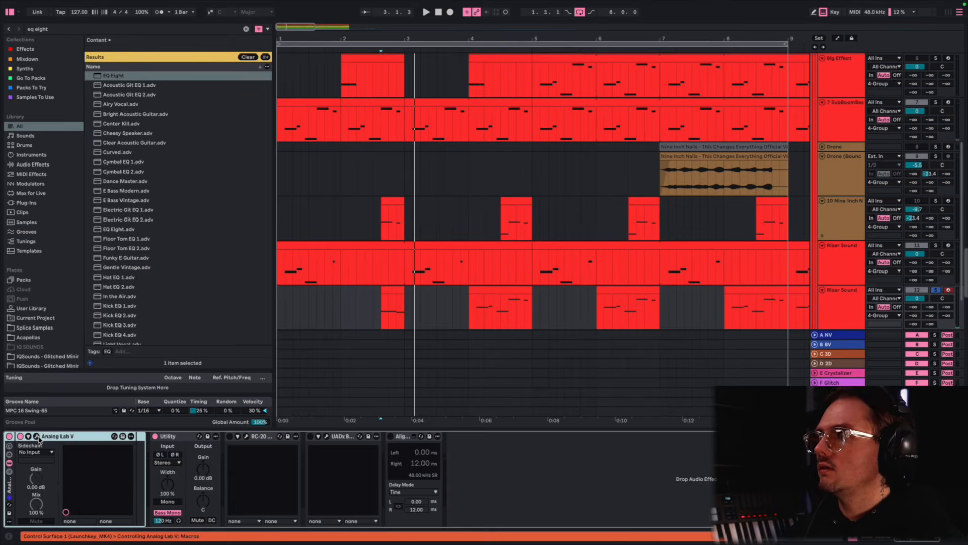
Step: Raise Analog Lab V's Brightness on the duplicate Riser Sound track and set its Phaser Mix to about 0.54
click(37, 436)
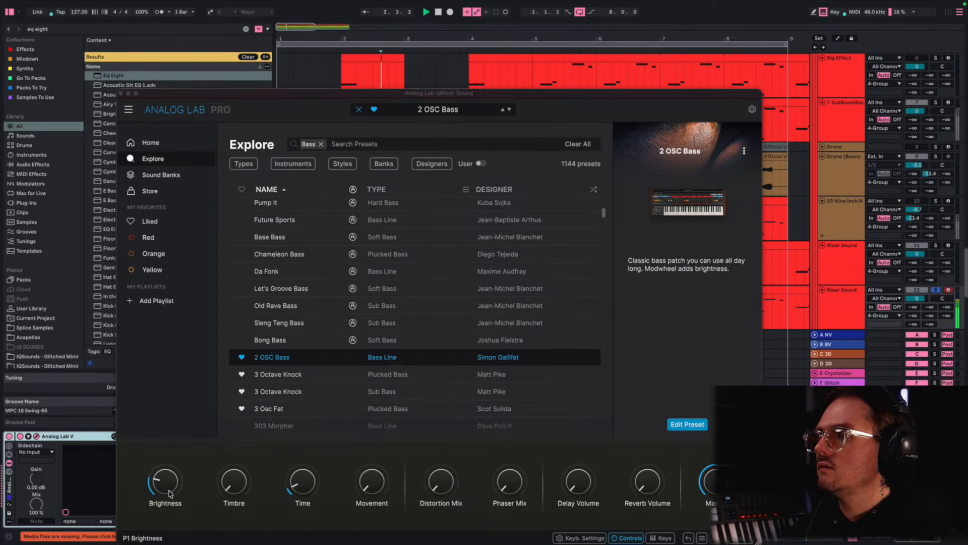
drag(169, 493, 170, 476)
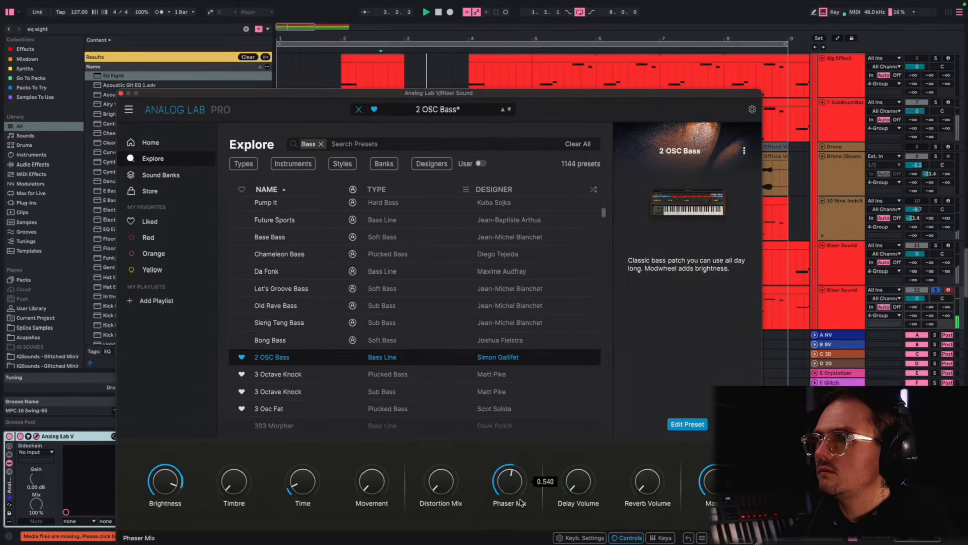
Step: Find Auto Filter in the browser and add it to the duplicate Riser Sound track
drag(46, 30, 1, 24)
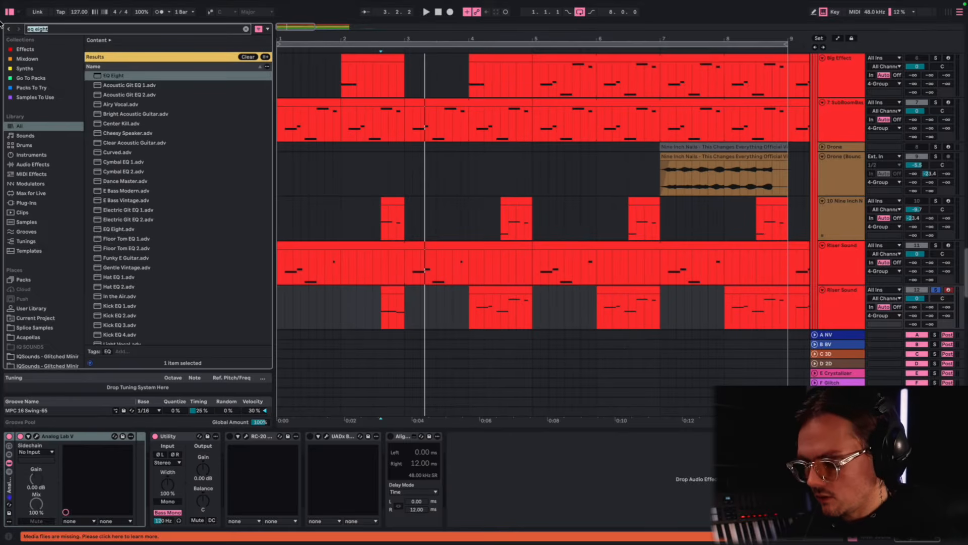
text(auto filterr)
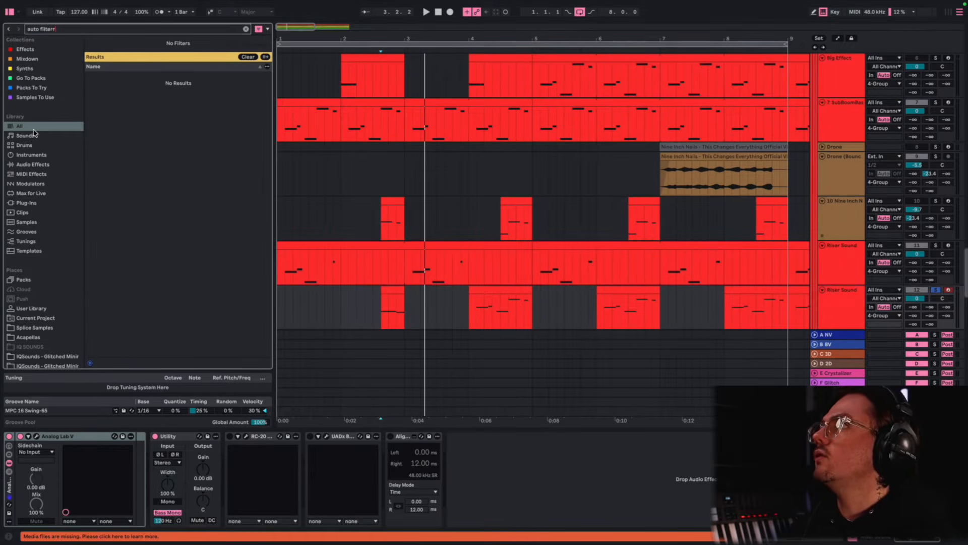
key(BackSpace)
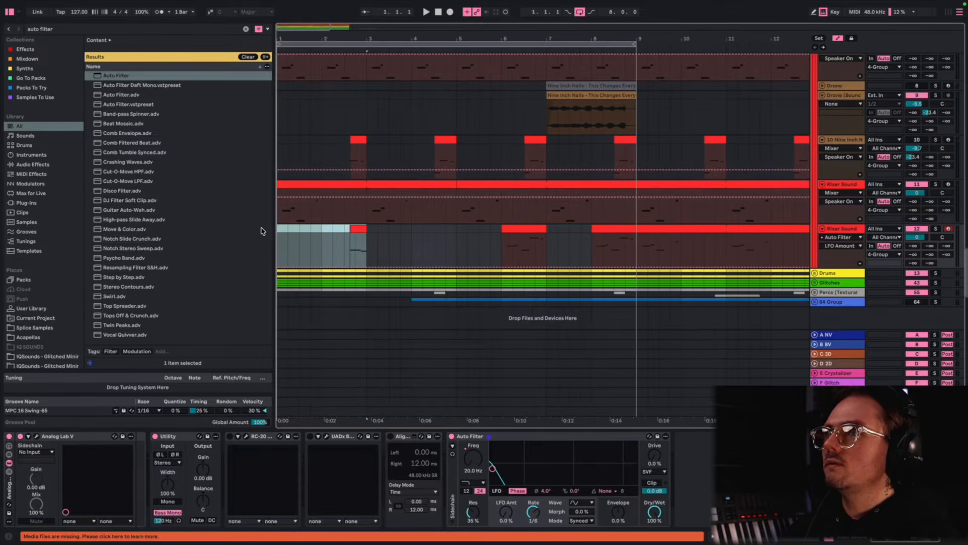
Step: Play the arrangement and lower the duplicate Riser Sound track's volume to about -1.9 dB
key(space)
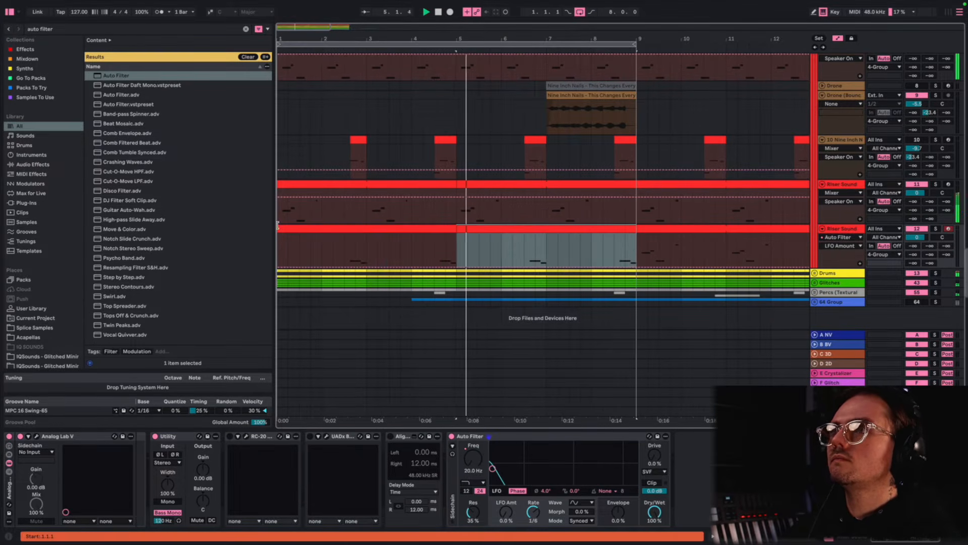
click(526, 260)
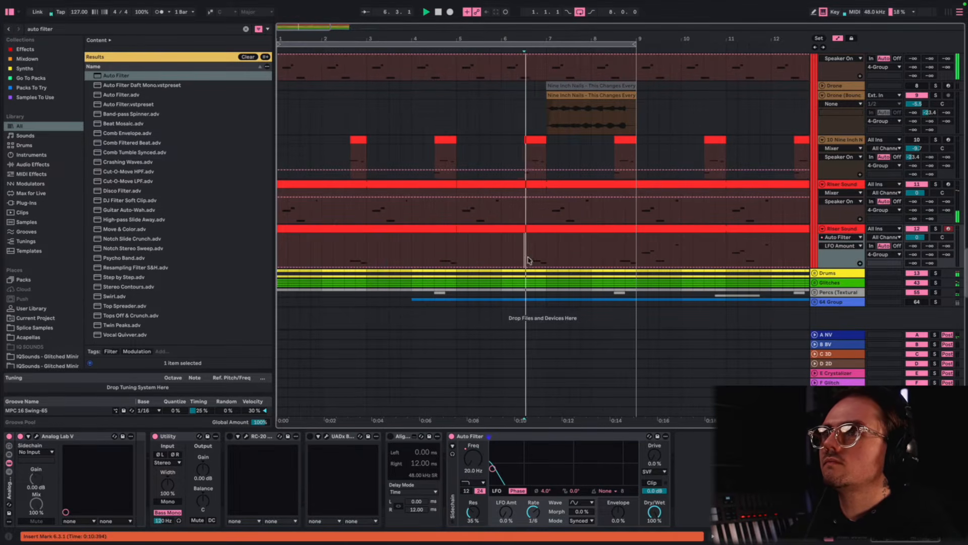
click(917, 237)
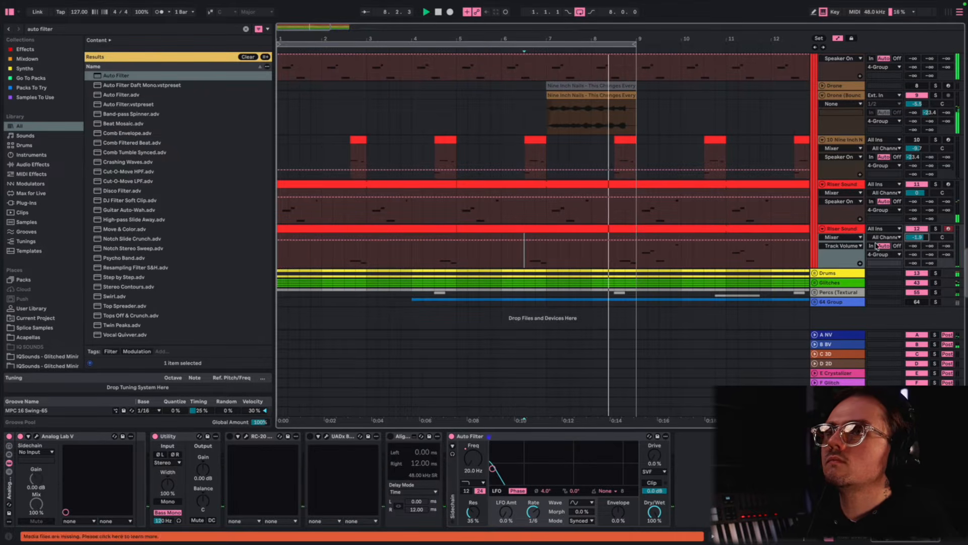
drag(561, 236, 560, 243)
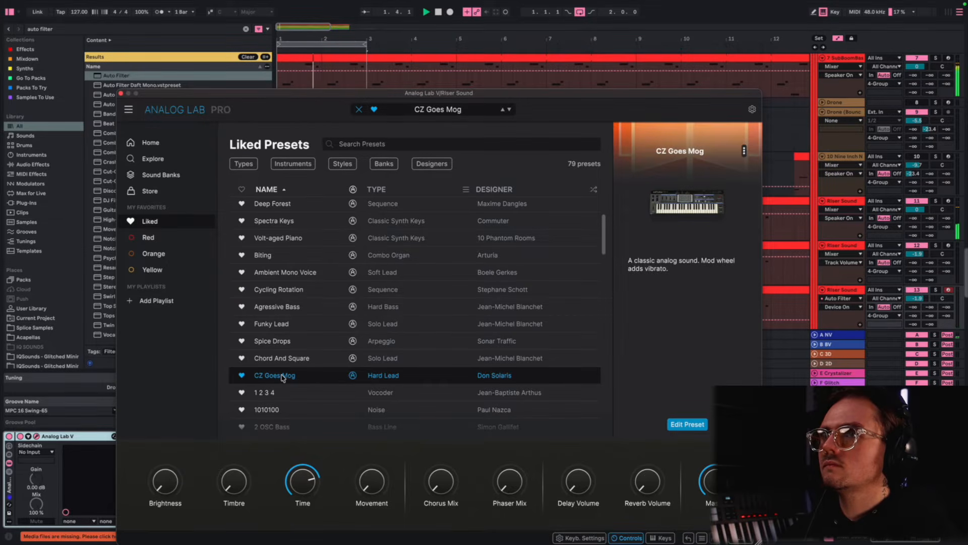
Step: Add a C1 note from 1.1.1 to 1.3.1 in the third Riser Sound track's bar 2 clip
scroll(250, 358, down, 3)
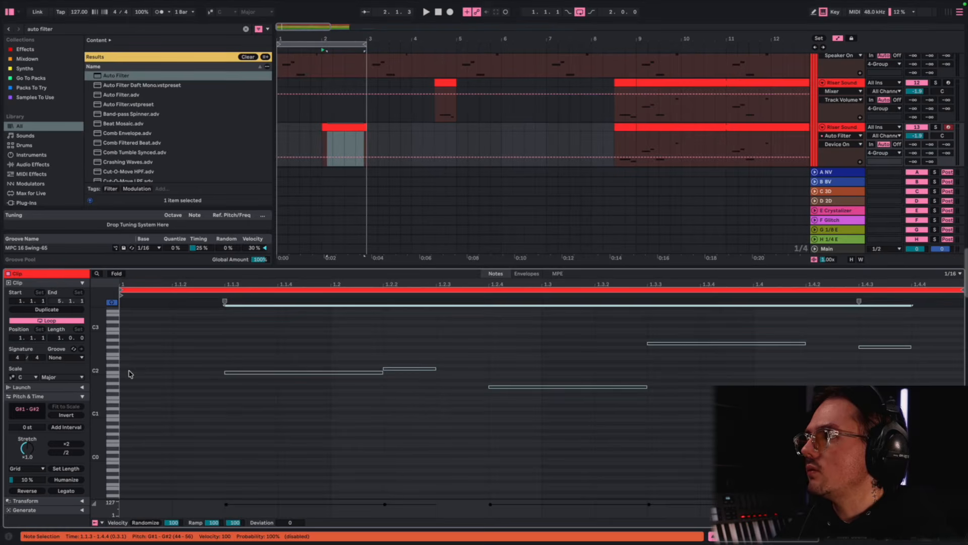
double_click(129, 374)
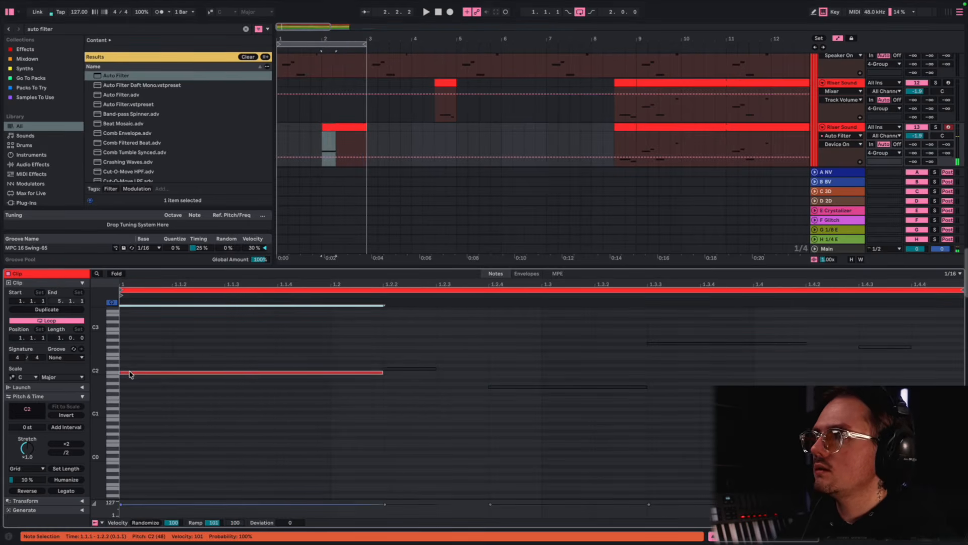
key(shift+Down)
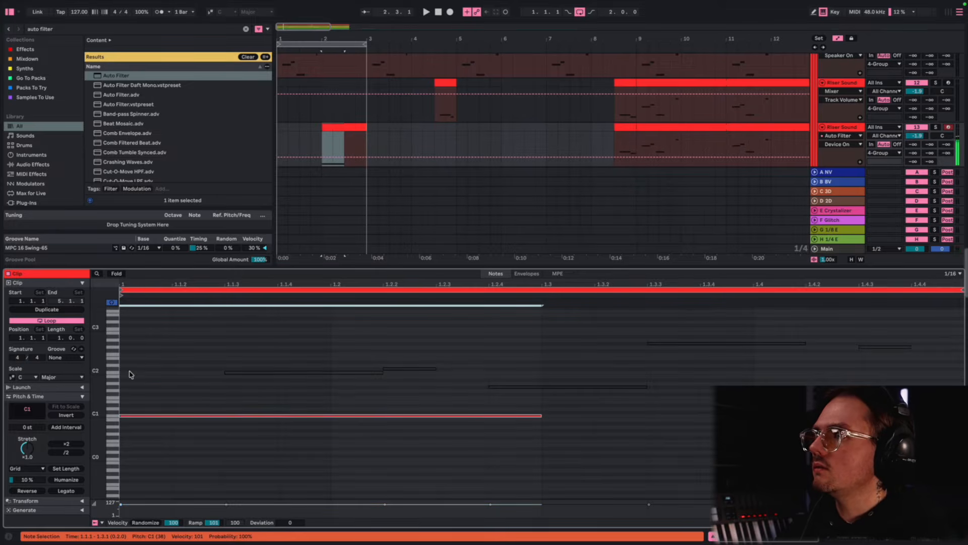
key(shift+Down)
key(shift+Up)
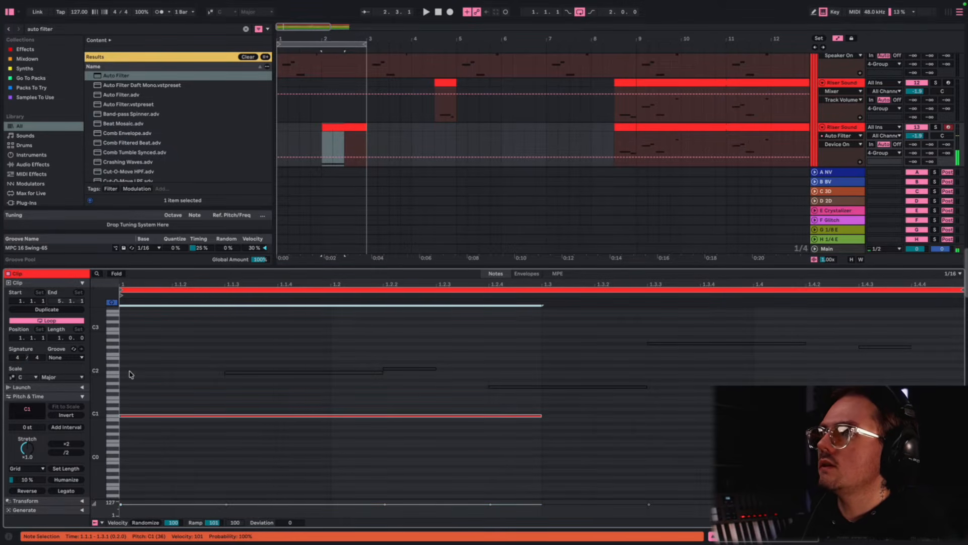
Step: Play the opening bars and delete the third repeated C1 note, starting at 1.2.3, from the bar 2 clip
click(282, 139)
key(space)
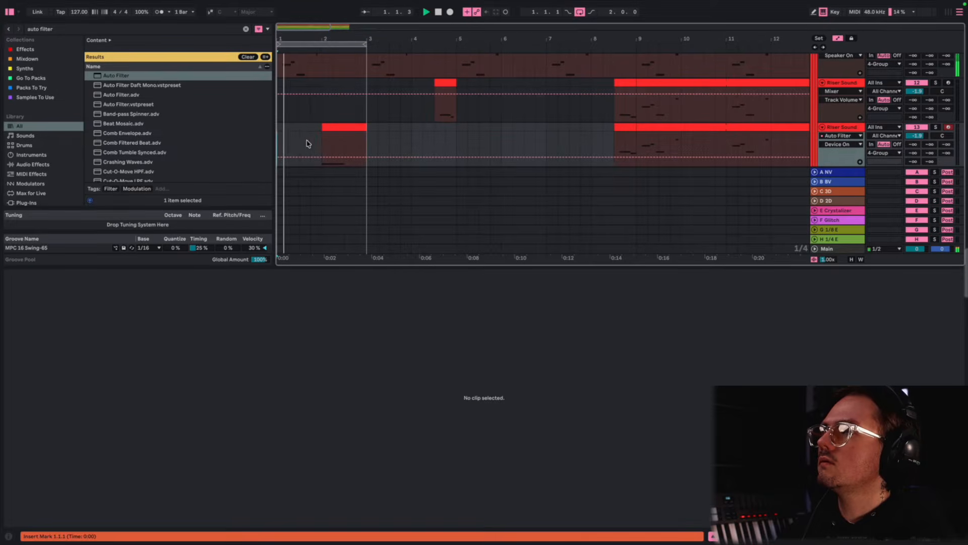
click(346, 126)
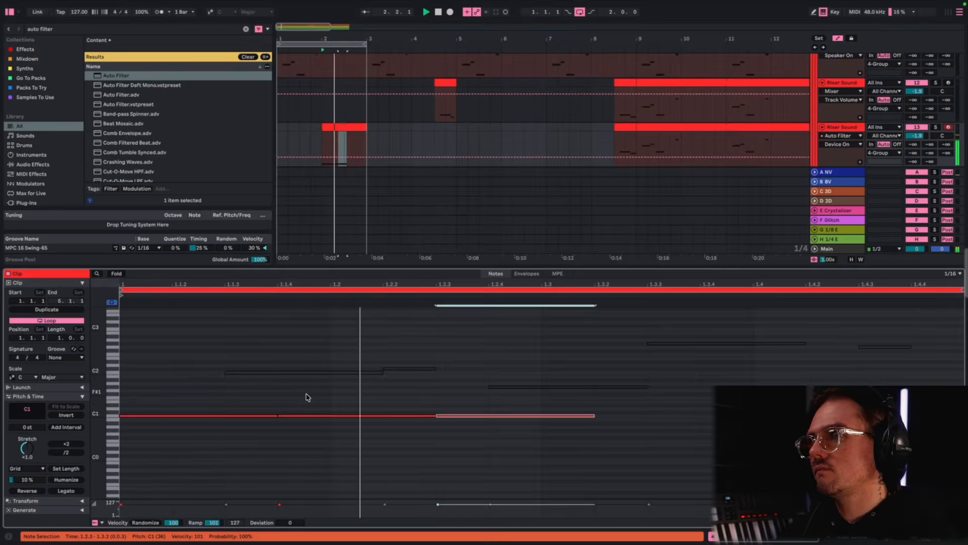
key(Delete)
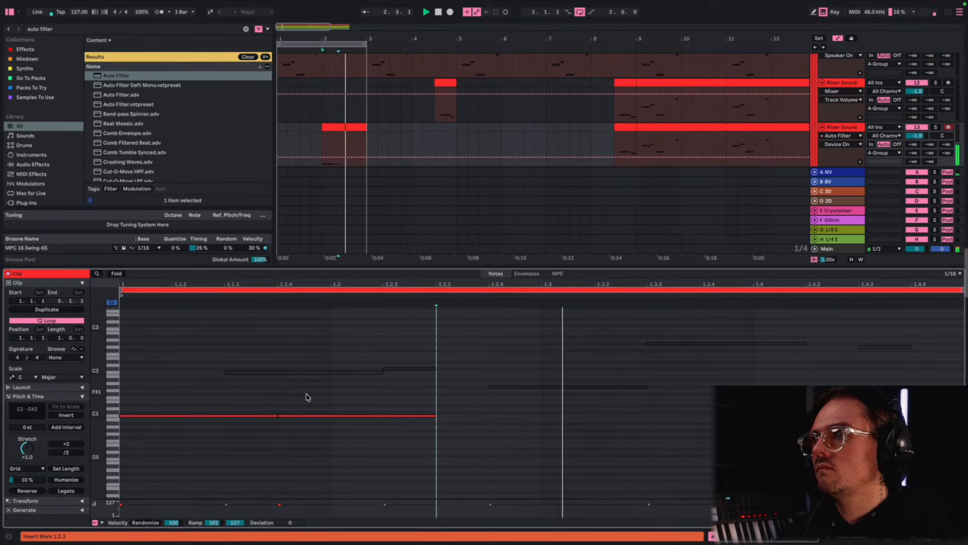
drag(321, 435, 342, 406)
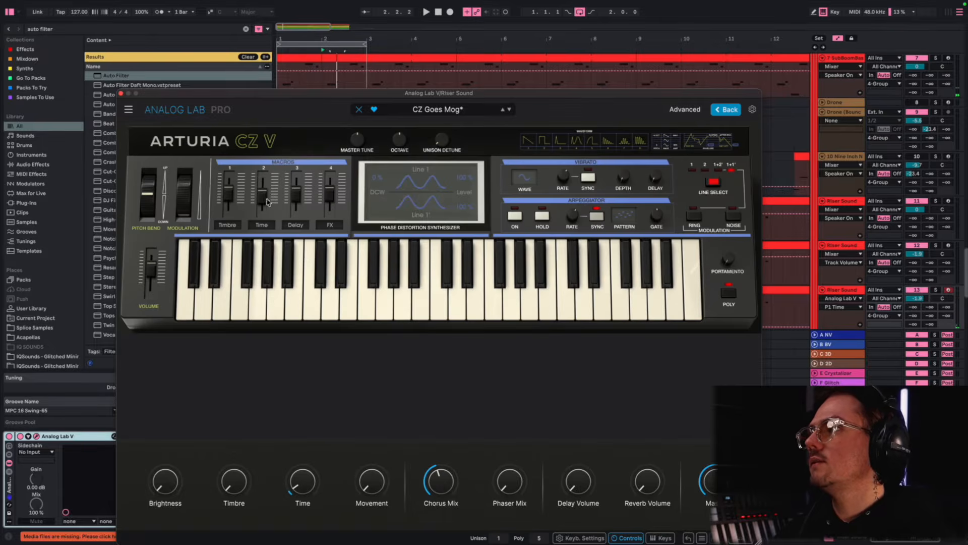
Step: Lower the CZ V's Time macro, set its Delay macro to about 72.8% and raise the FX macro slightly while playing
key(space)
drag(268, 201, 296, 186)
key(space)
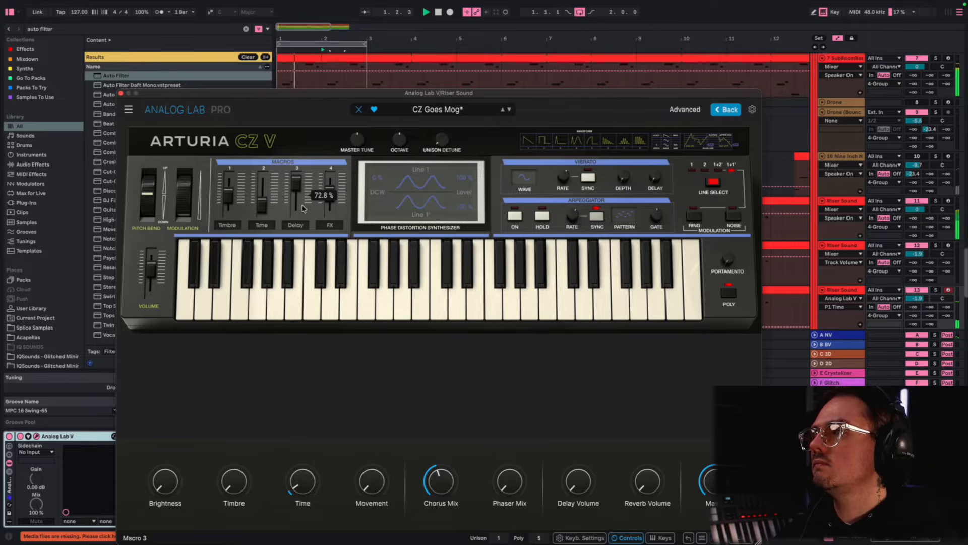
mouse_move(327, 197)
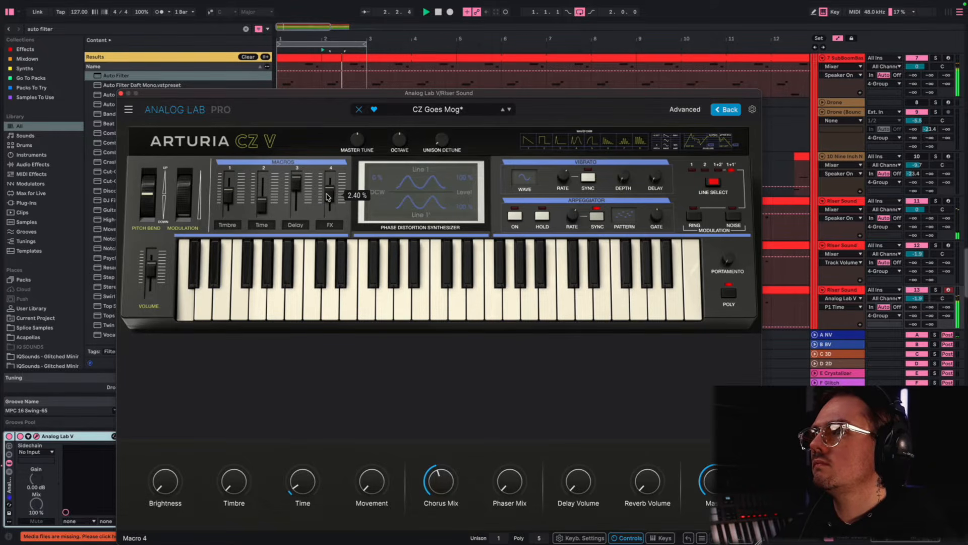
drag(327, 197, 328, 191)
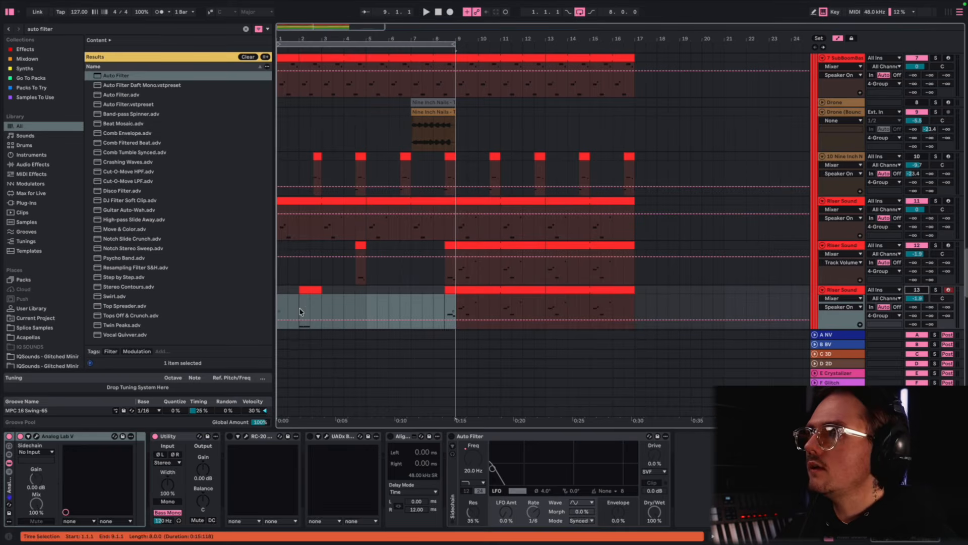
Step: Play the eight-bar loop and mute the bounced Drone track
drag(281, 303, 278, 303)
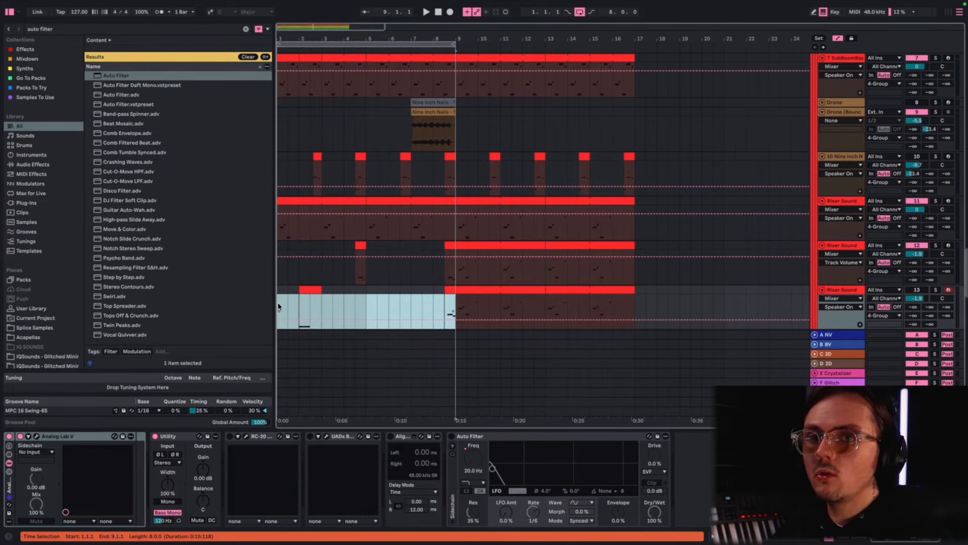
key(space)
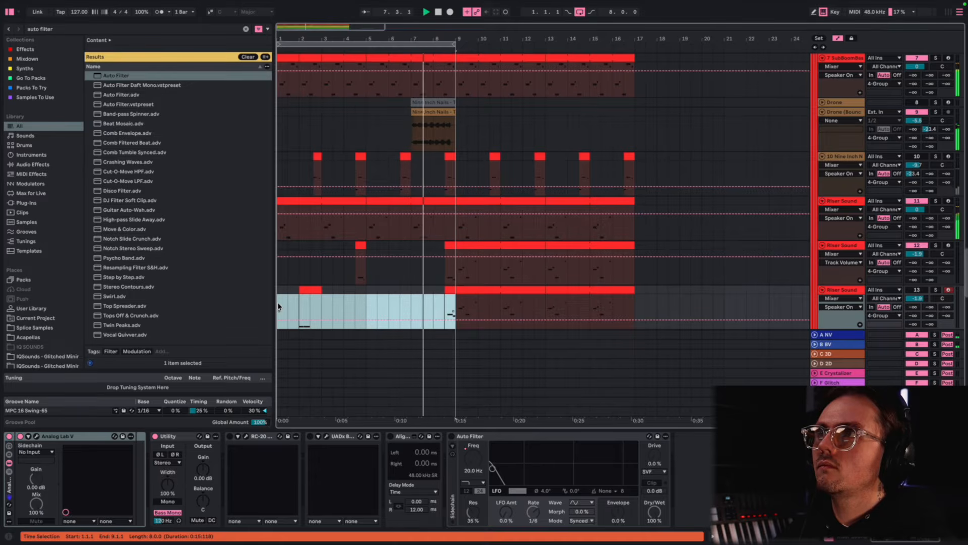
click(916, 112)
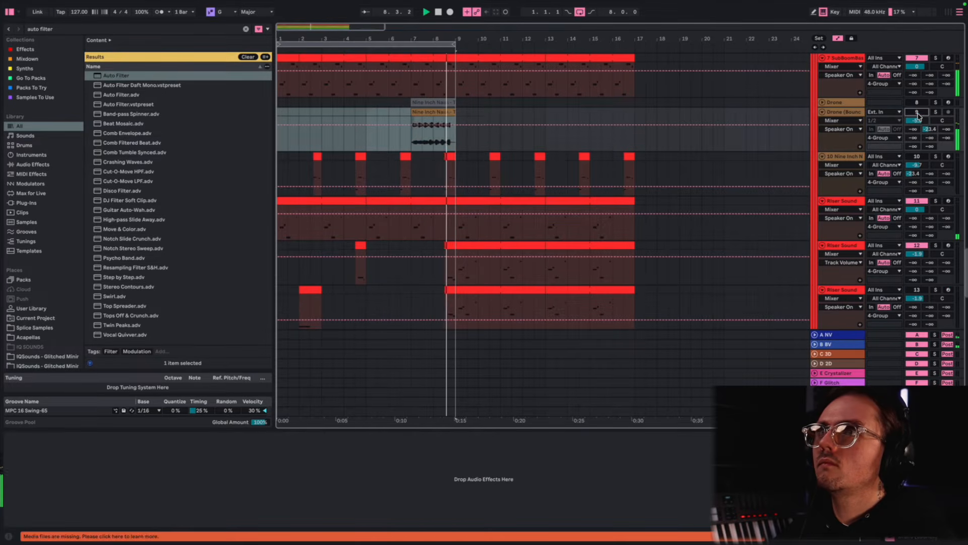
key(space)
Step: Move the third Riser Sound track's short clip from bar 2 to bar 8 and open its notes
drag(303, 289, 427, 291)
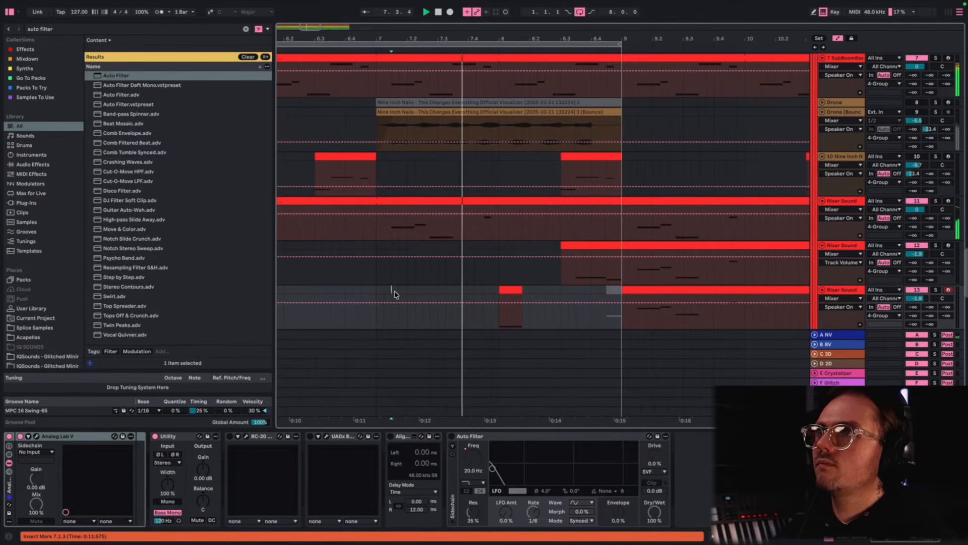
double_click(514, 292)
key(space)
Step: Transpose all notes in the bar 8 clip down one octave, play it and extend the clip's end to 8.3
click(478, 457)
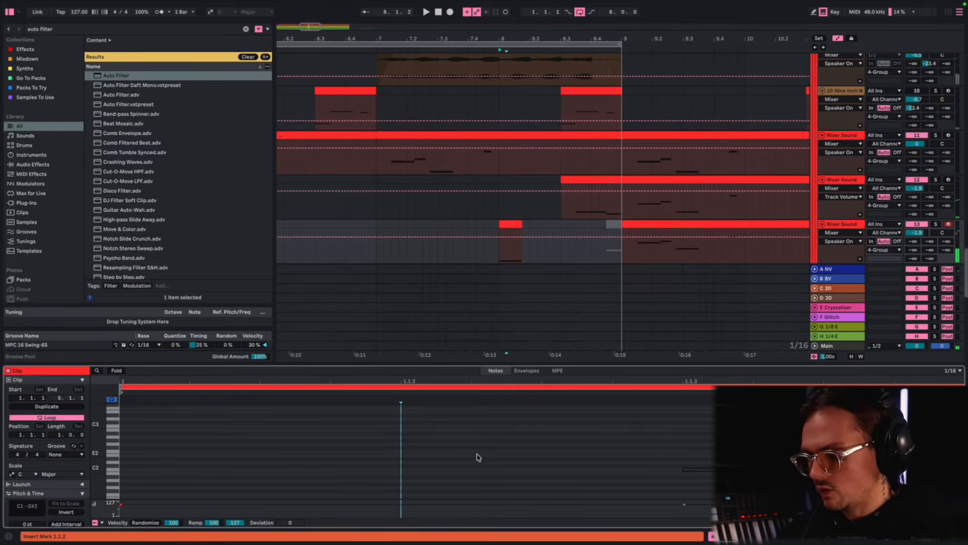
key(ctrl+a)
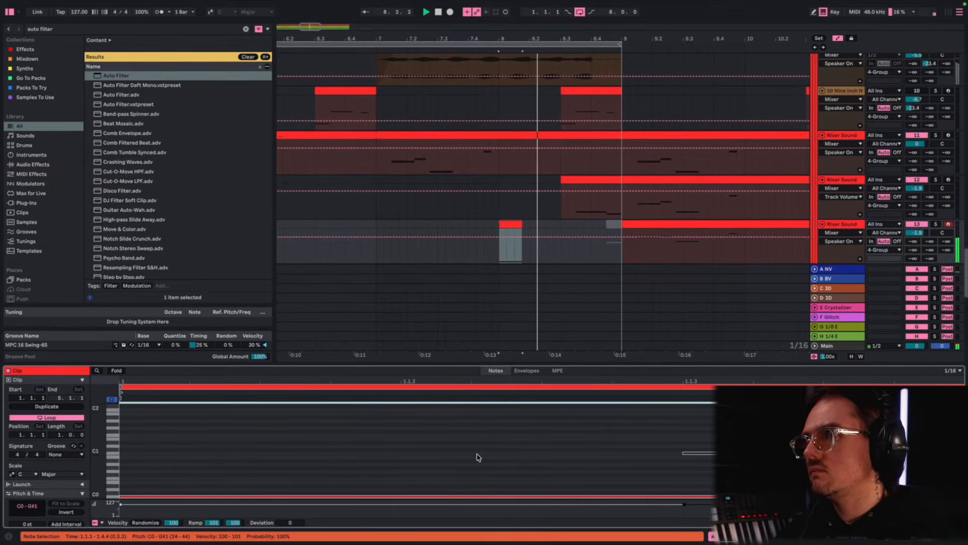
key(space)
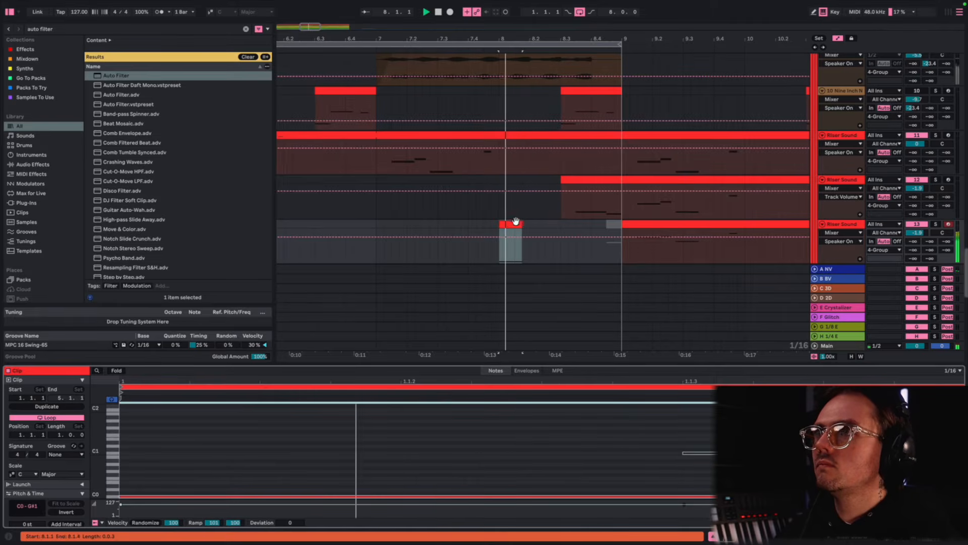
drag(516, 221, 566, 233)
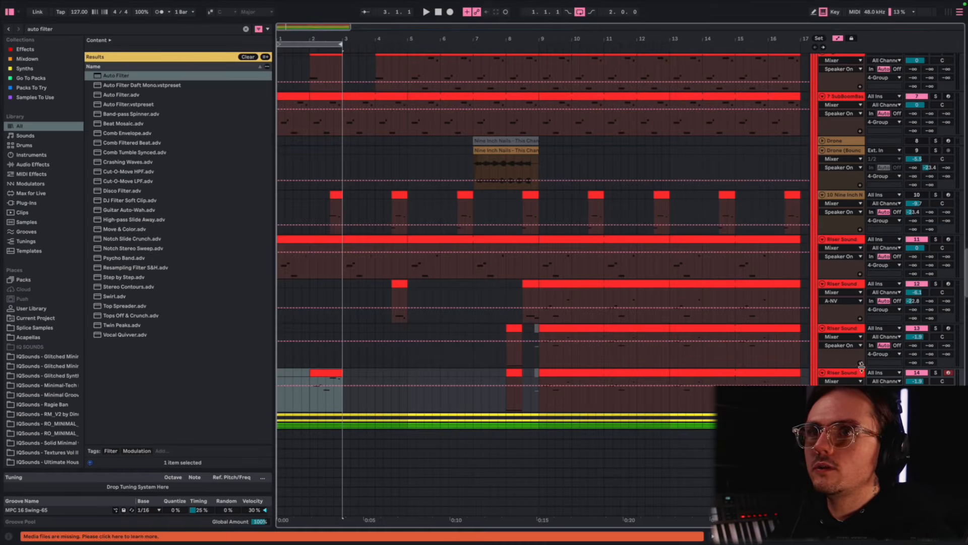
Step: Search the browser for moog and load UADx Moog Minimoog Synth on the newest Riser Sound track
double_click(859, 375)
click(112, 38)
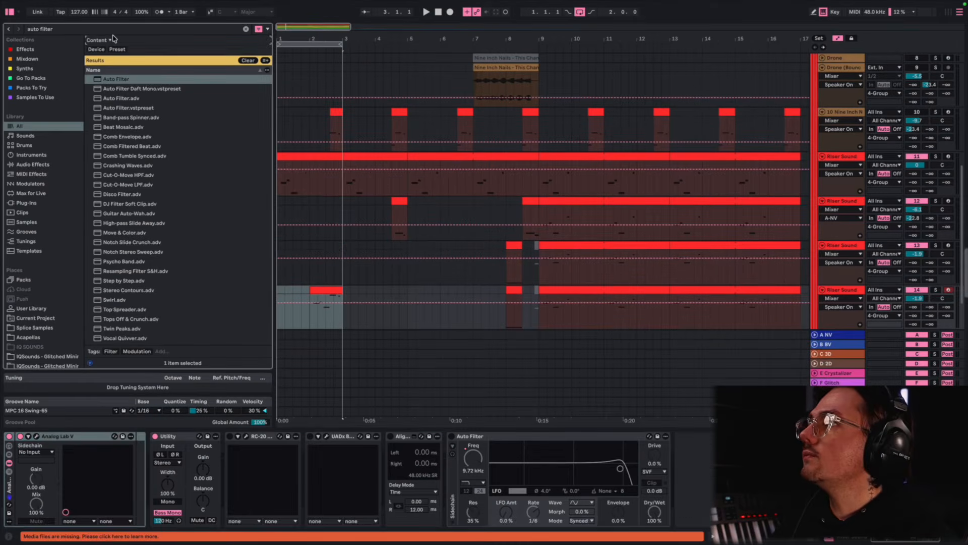
key(super+f)
text(moog)
drag(131, 79, 331, 306)
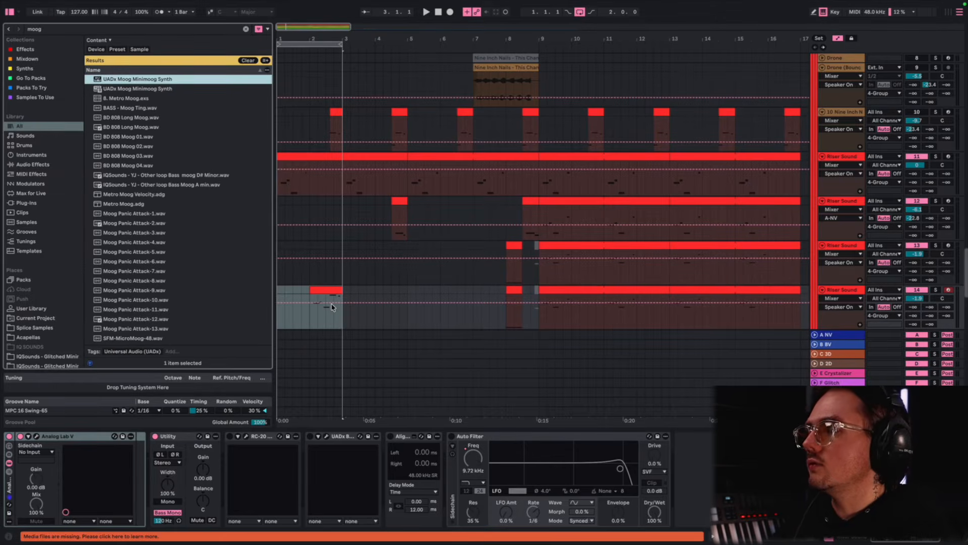
Step: Duplicate the opening C2 note in the newest track's bar 2 clip to 1.1.4 and delete the overlapping C#2 note
key(Right)
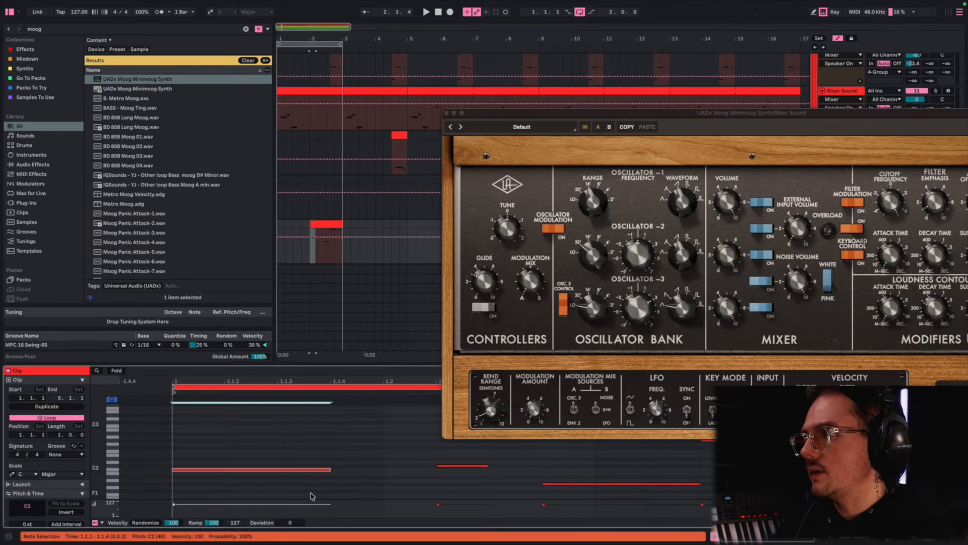
key(super+d)
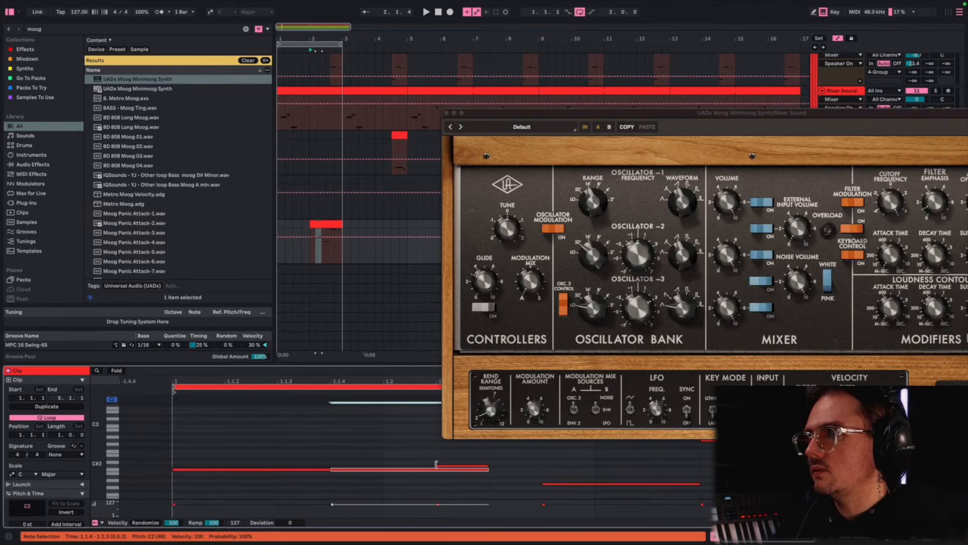
click(456, 465)
key(Delete)
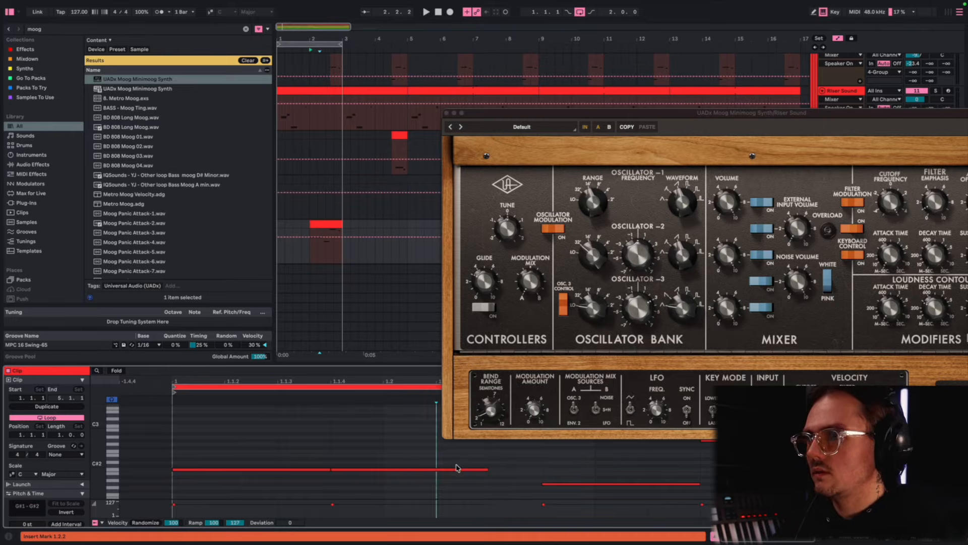
key(super+z)
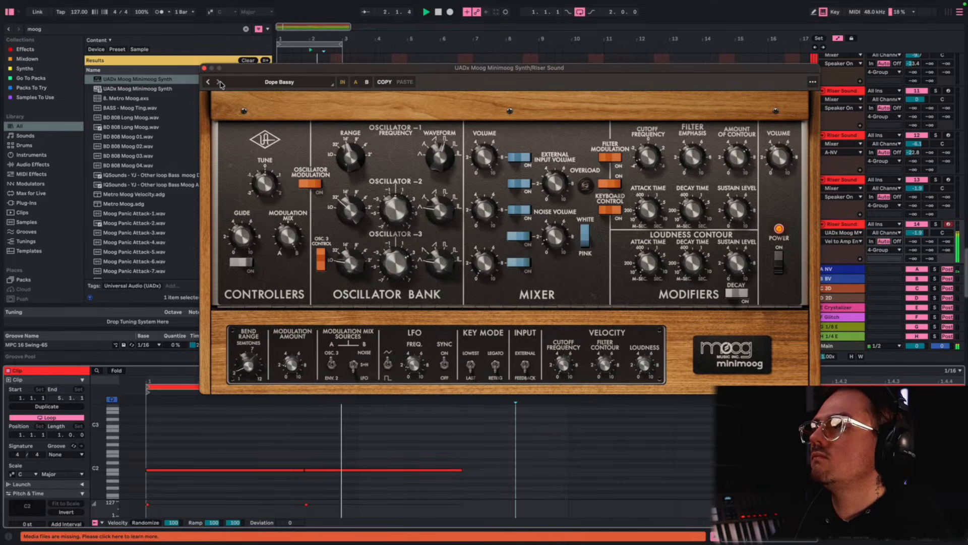
Step: Transpose all notes in the bar 2 clip down one octave to C1 and play them with the Dope Bassy preset
drag(224, 69, 498, 76)
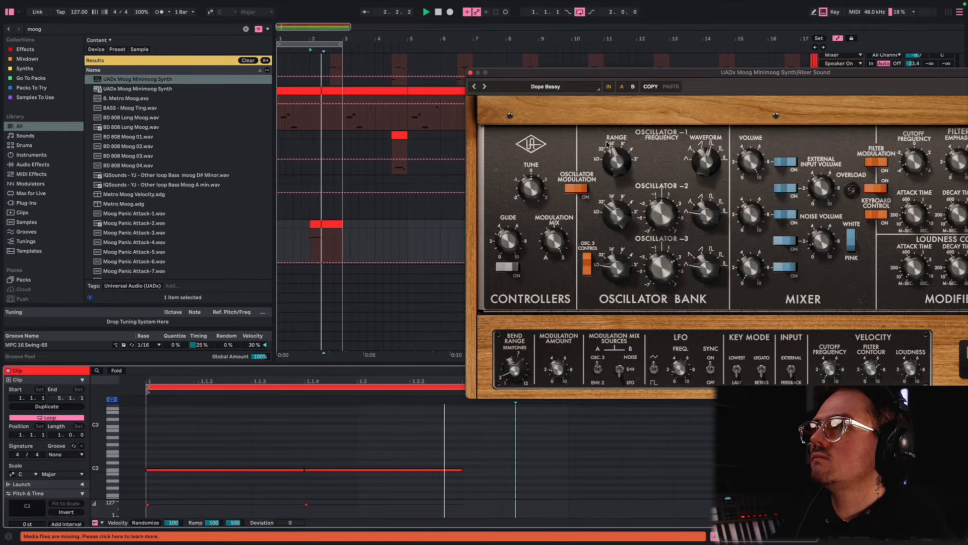
click(238, 458)
key(super+a)
key(shift+Down)
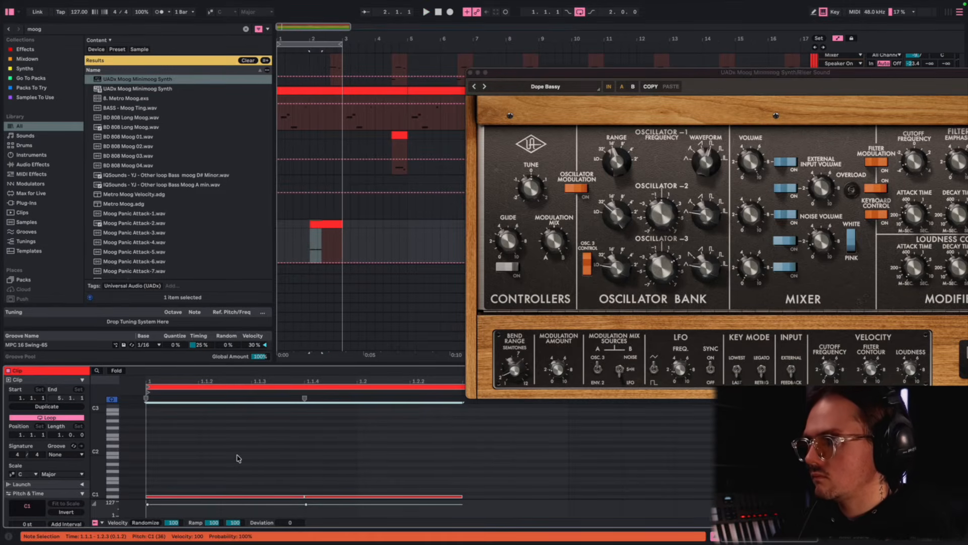
key(space)
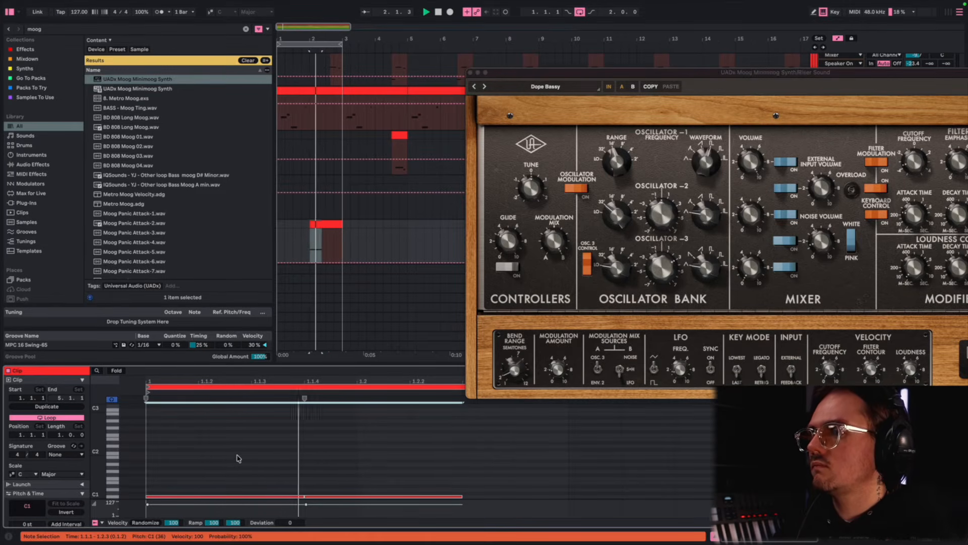
key(space)
Step: Close the Minimoog editor and transpose the three short notes near the end of the bar 4 clip down one semitone to G1
drag(557, 74, 262, 82)
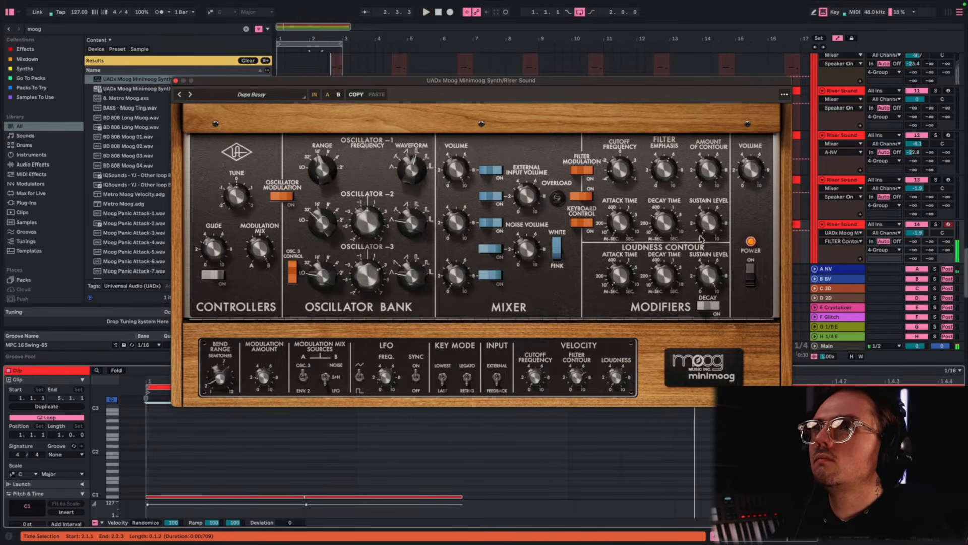
click(175, 81)
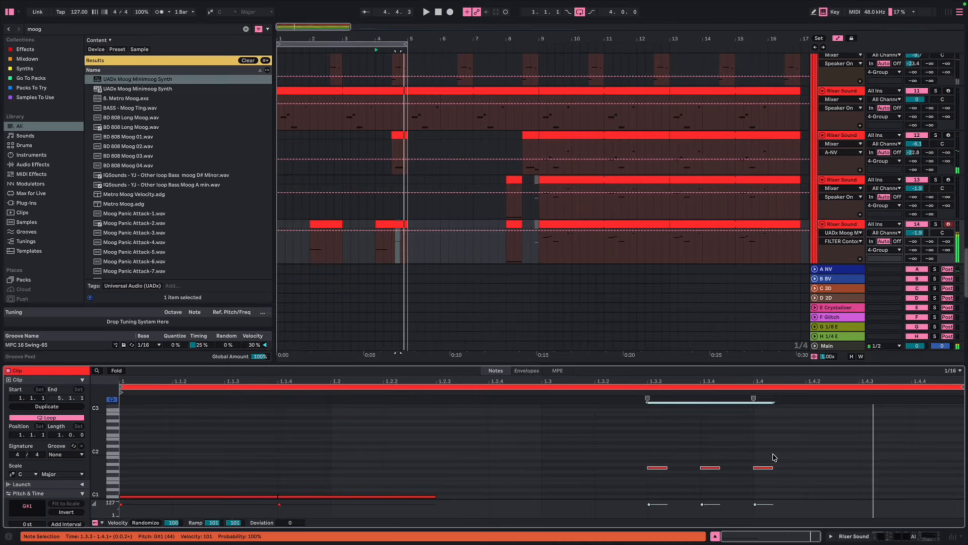
key(Down)
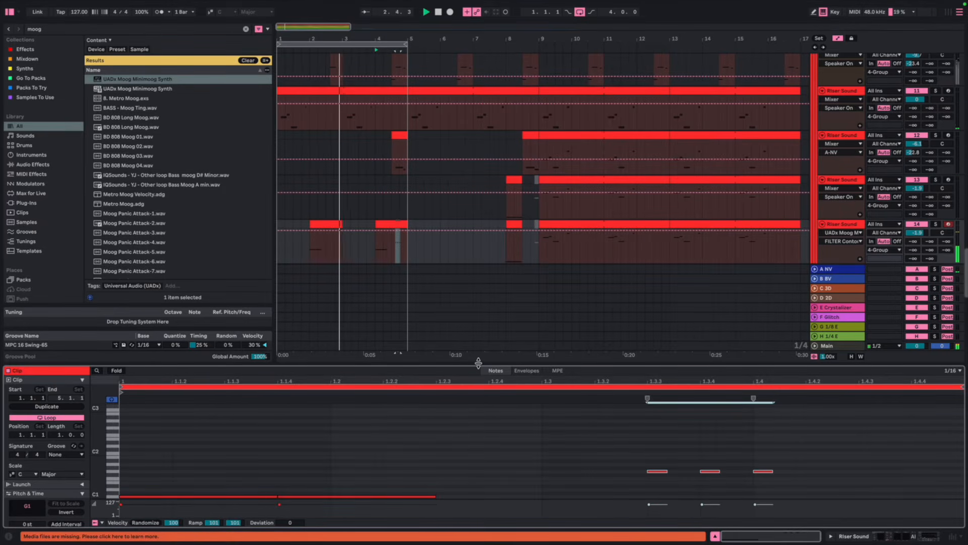
drag(478, 362, 474, 401)
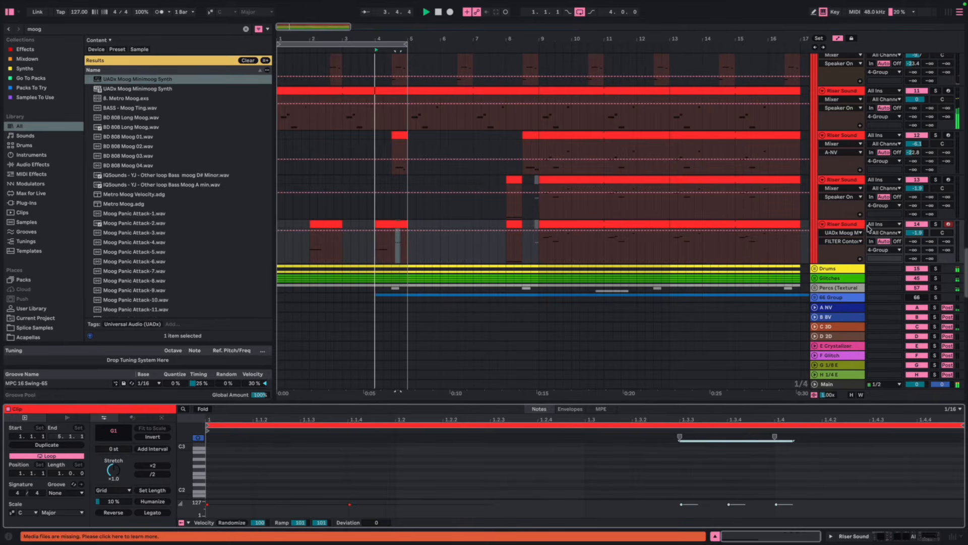